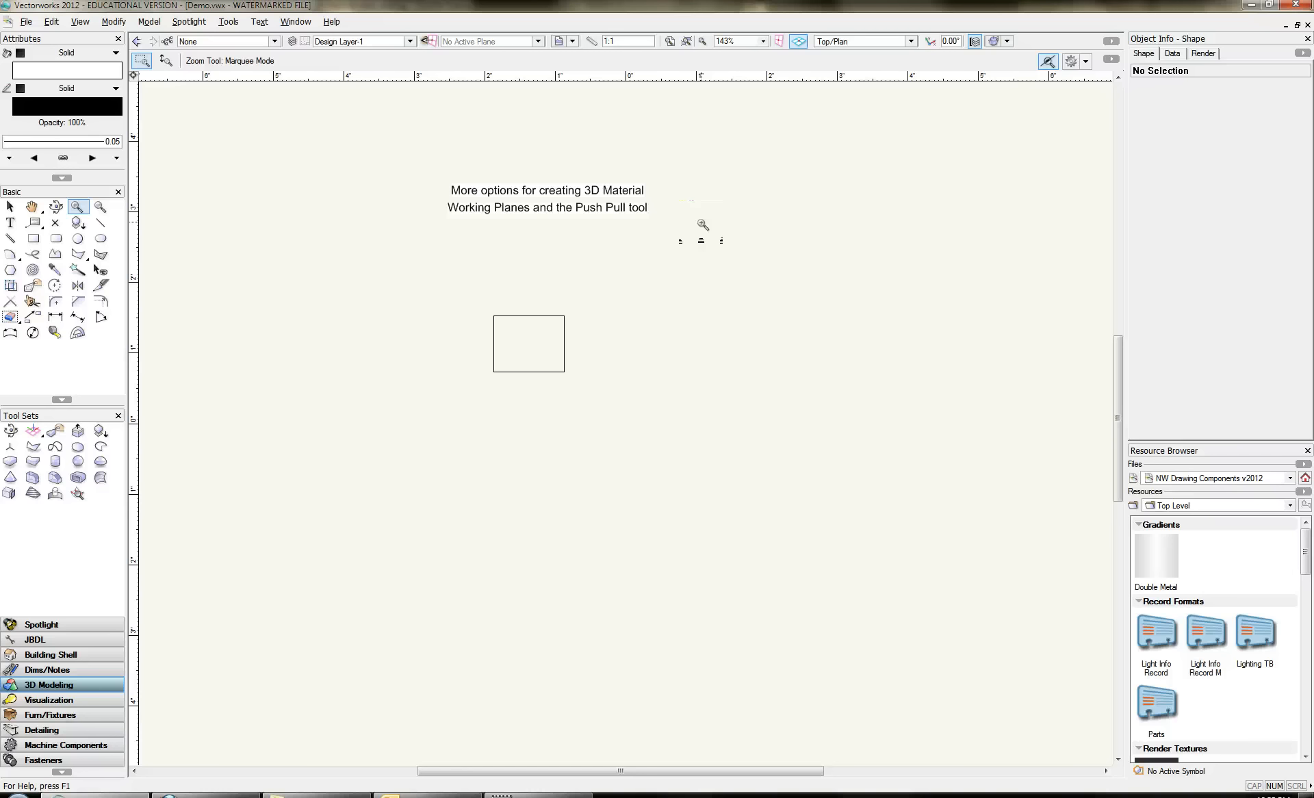
- Switch the view to Right Isometric and bring the whole tall box into view
{"action": "left_click_drag", "start_coordinate": [605, 263], "coordinate": [573, 313]}
{"action": "left_click", "coordinate": [9, 207]}
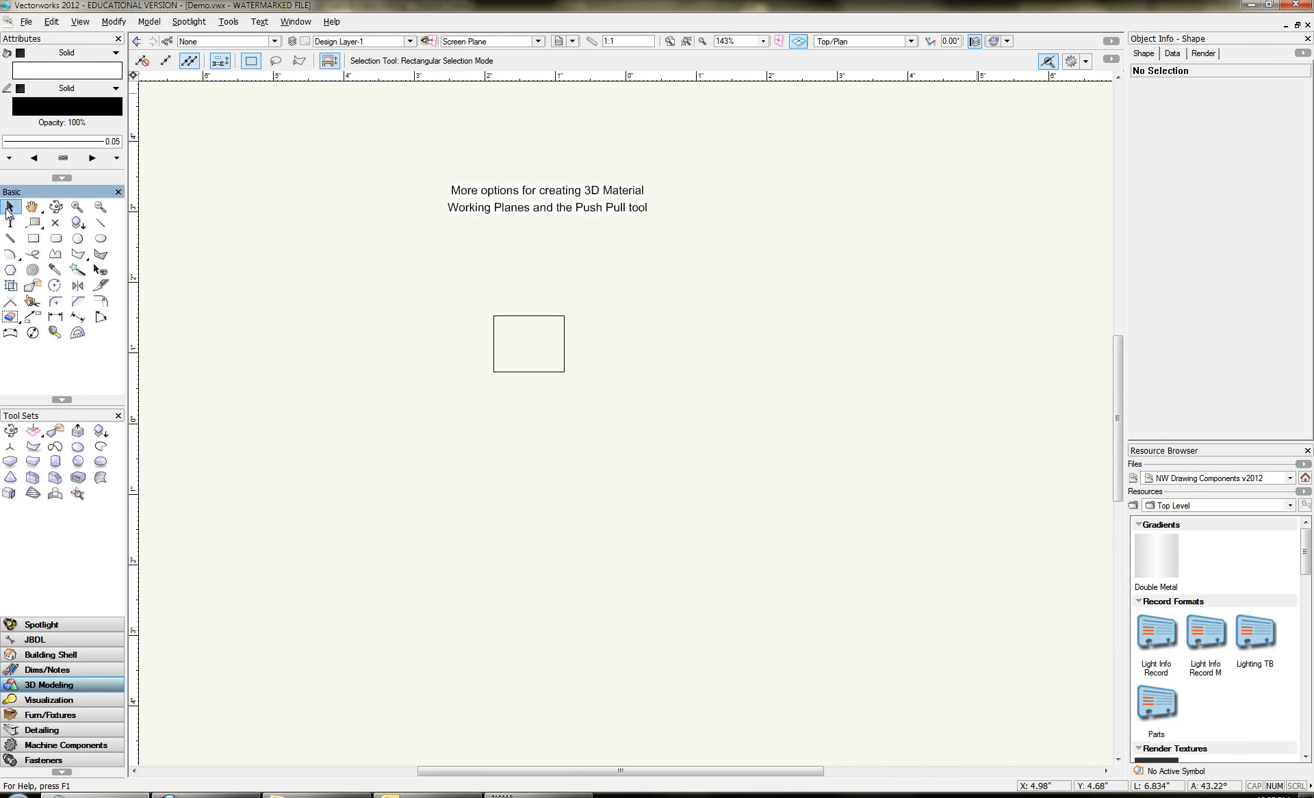
{"action": "left_click", "coordinate": [911, 39]}
{"action": "left_click", "coordinate": [874, 163]}
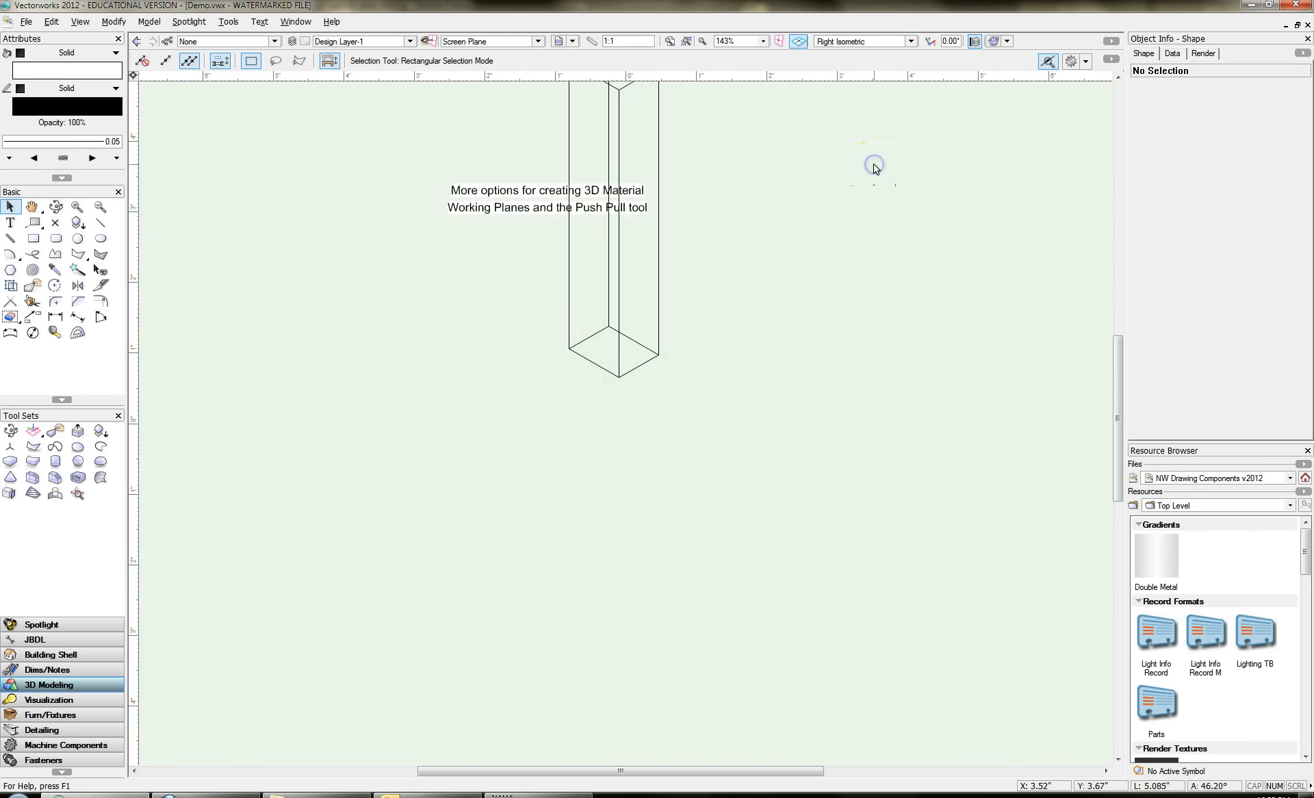
{"action": "left_click_drag", "start_coordinate": [618, 96], "coordinate": [548, 340]}
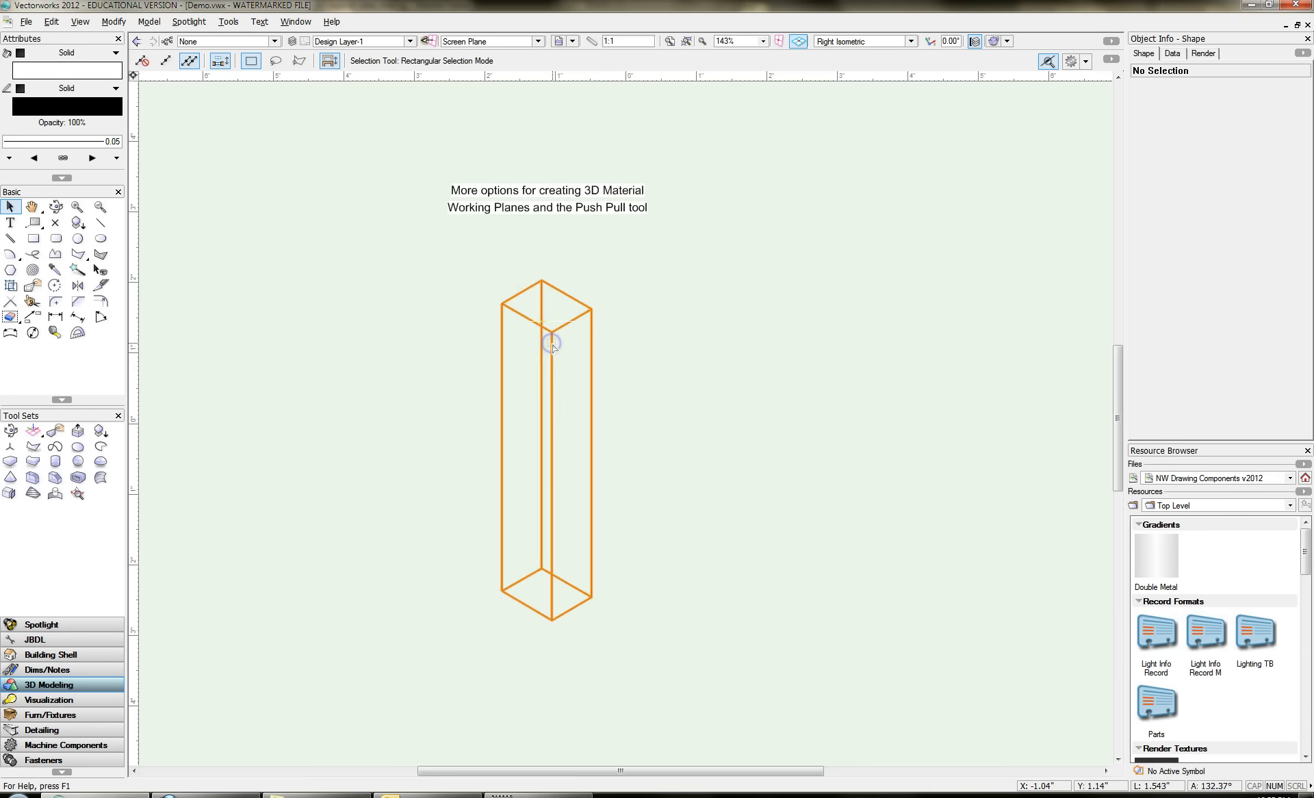
{"action": "left_click", "coordinate": [677, 291]}
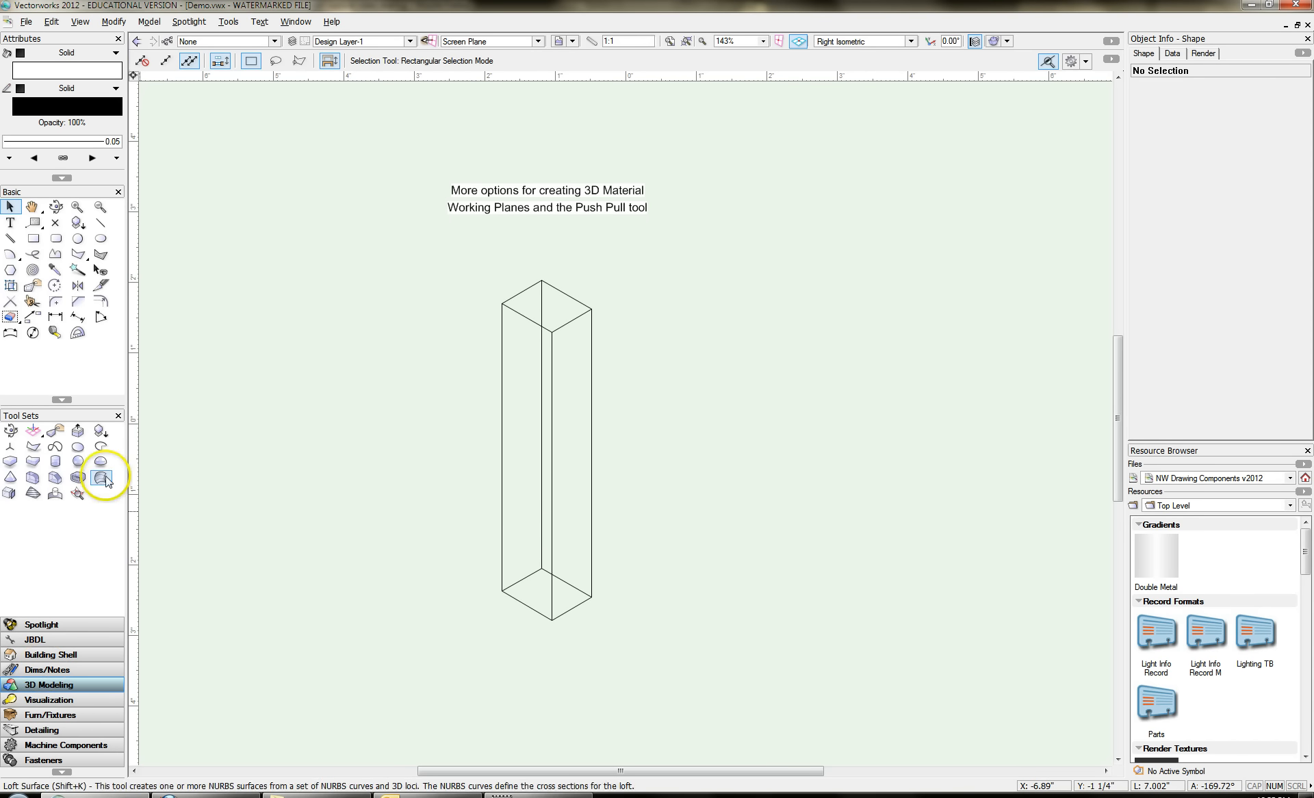
- Try drawing a circle of about 0.65" radius in the screen plane beside the box, and delete it
{"action": "left_click", "coordinate": [79, 241]}
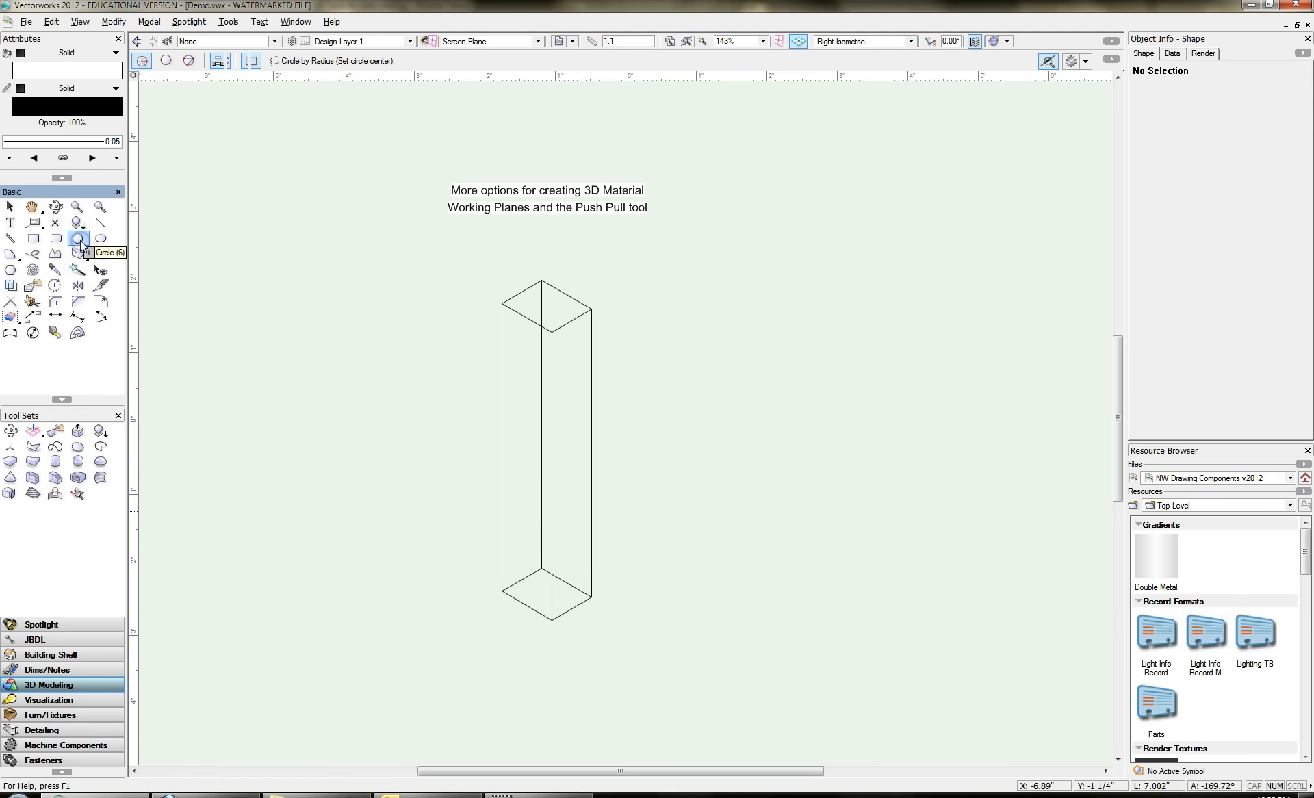
{"action": "left_click", "coordinate": [384, 502]}
{"action": "left_click", "coordinate": [420, 527]}
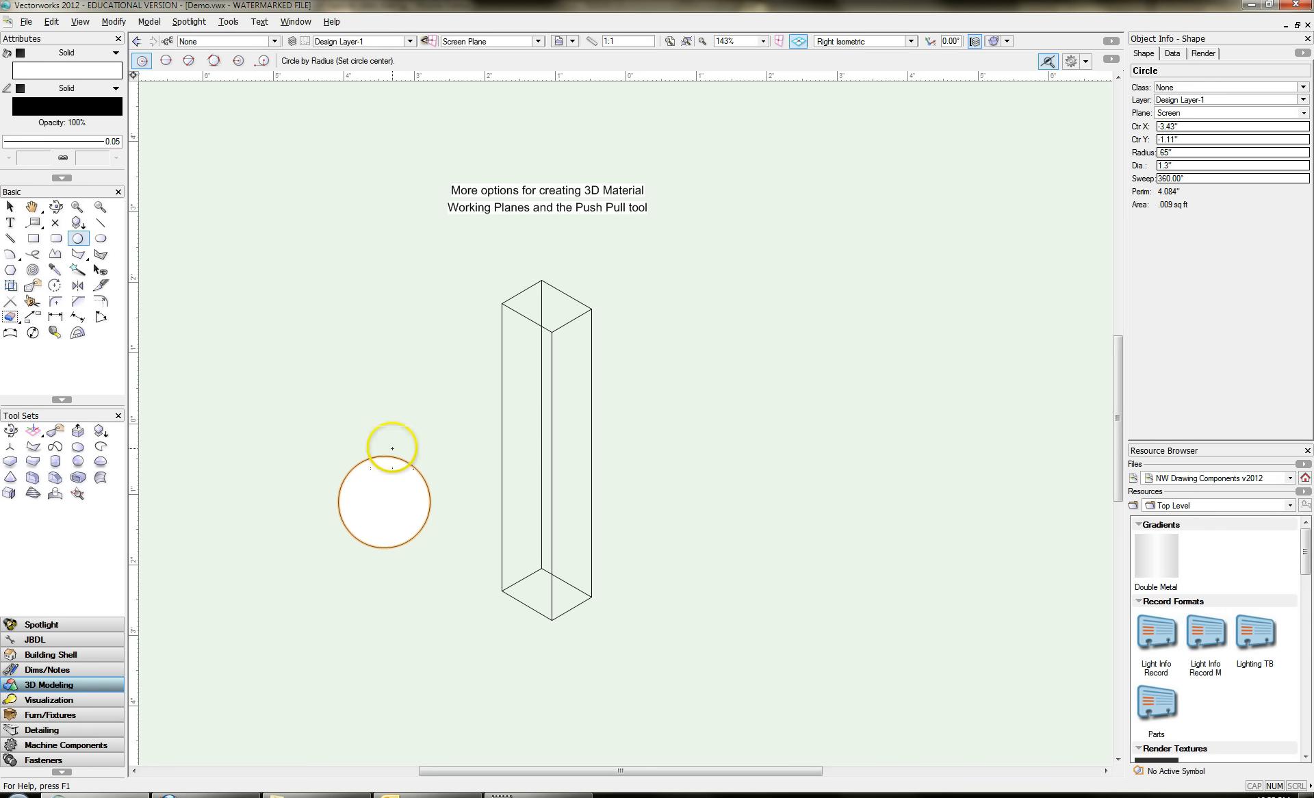
{"action": "left_click", "coordinate": [10, 206]}
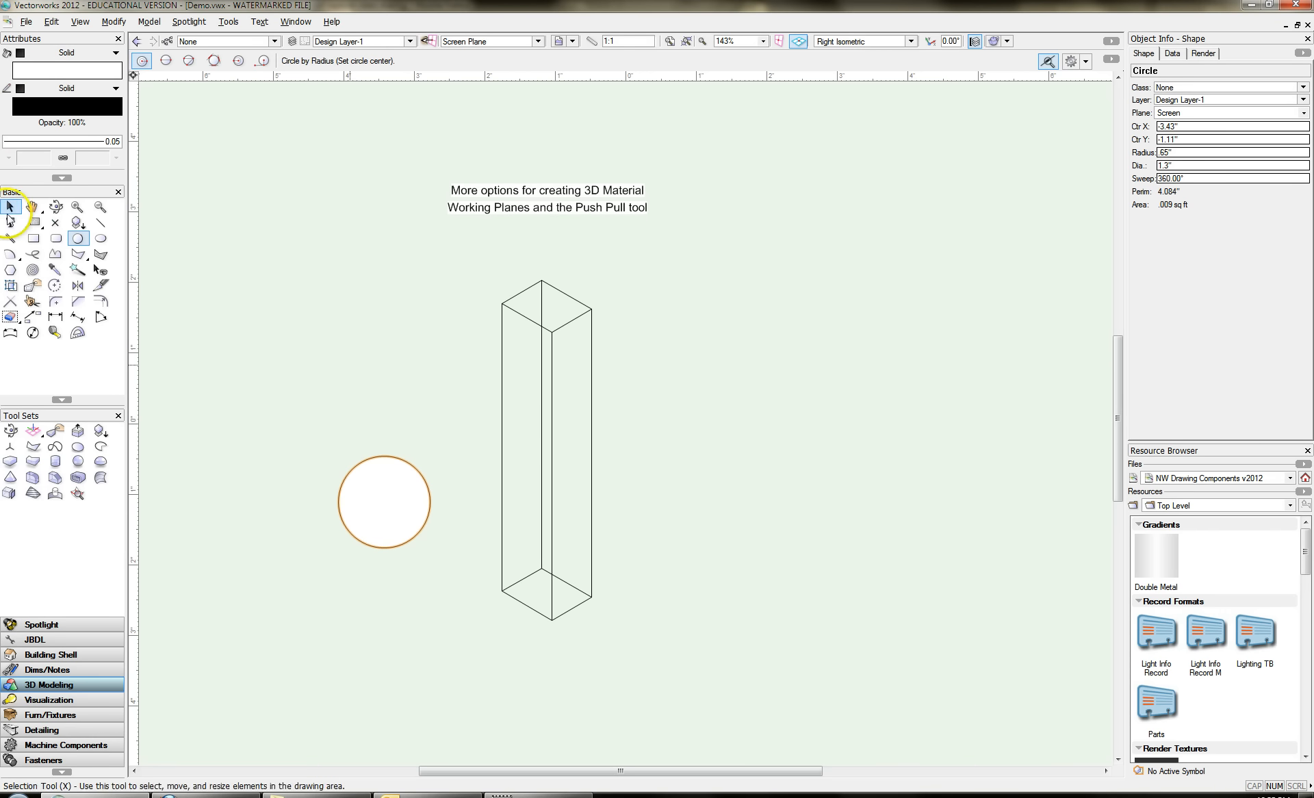
{"action": "left_click", "coordinate": [418, 474]}
{"action": "key", "text": "Delete"}
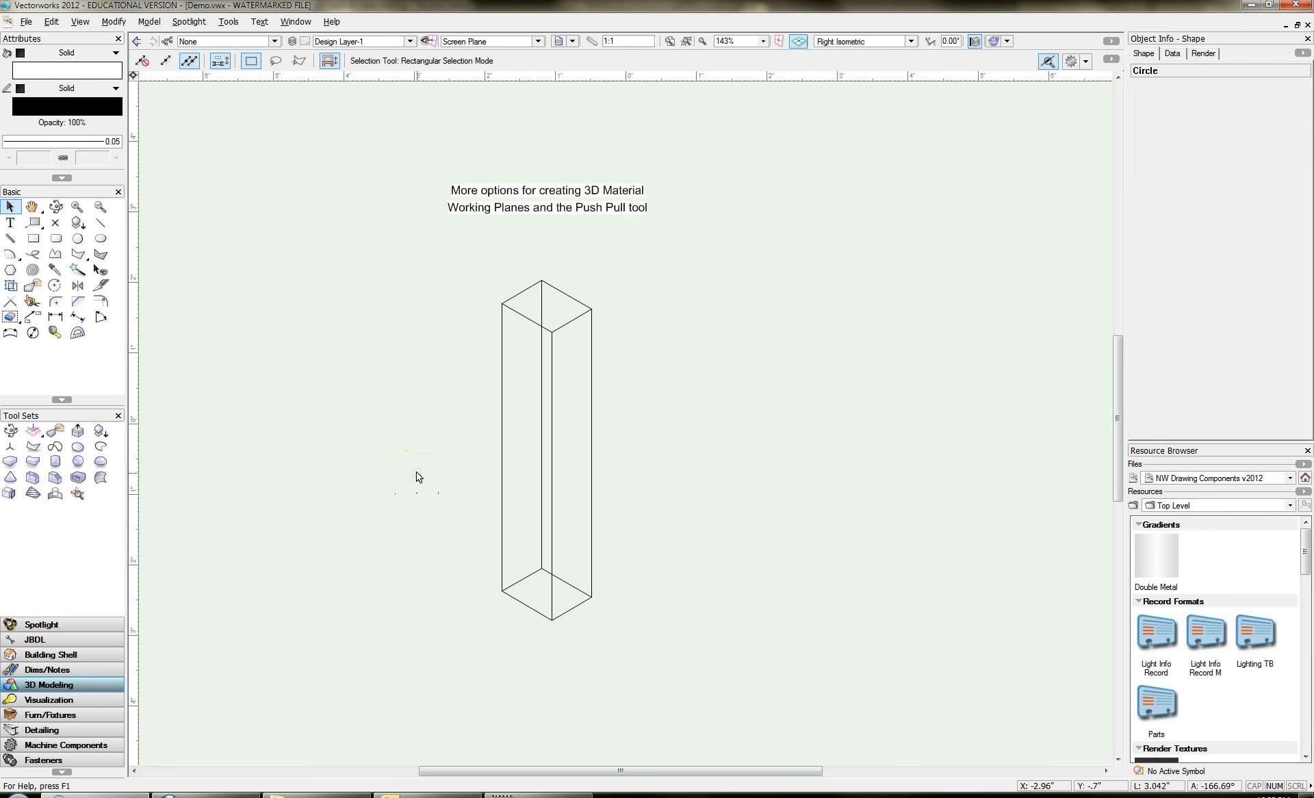
- Set a working plane on the box's right-facing front side and make Working Plane the active plane
{"action": "left_click", "coordinate": [36, 448]}
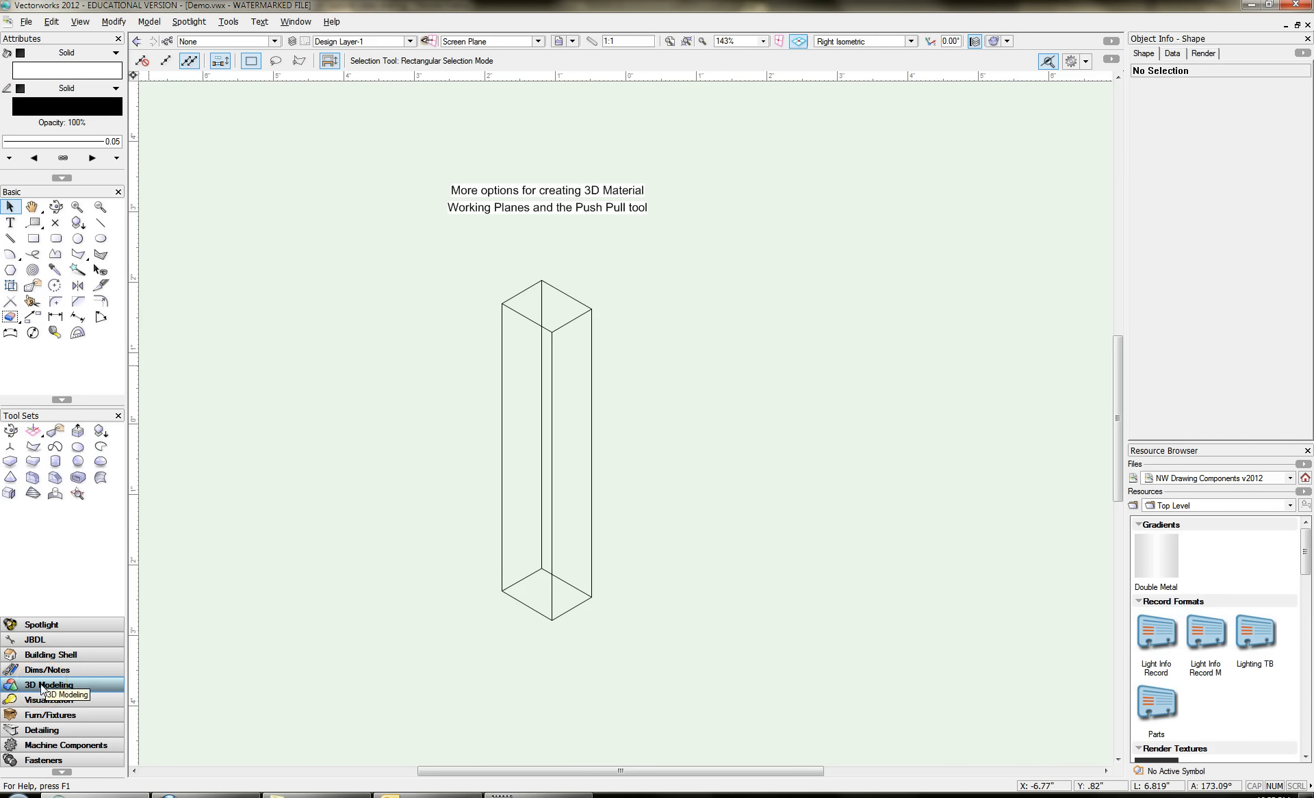
{"action": "left_click", "coordinate": [33, 431]}
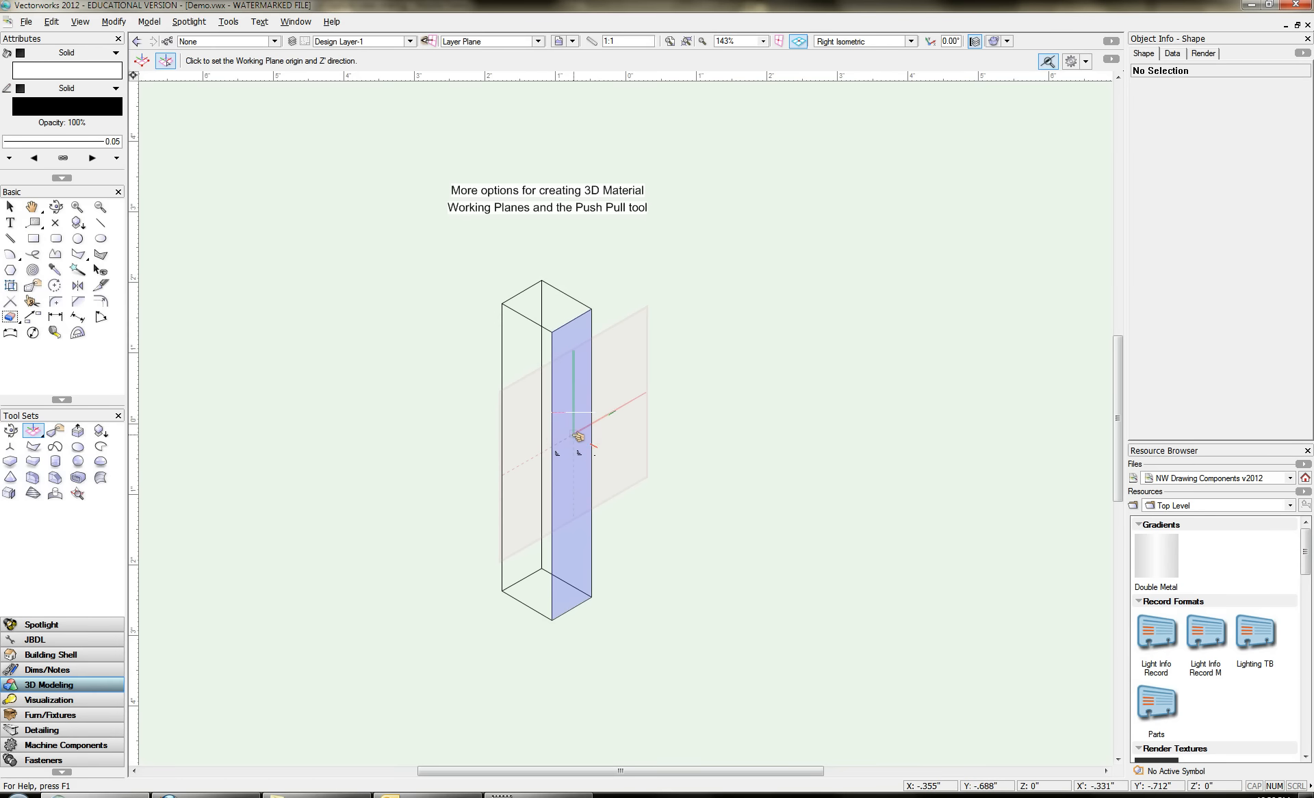
{"action": "left_click", "coordinate": [575, 434]}
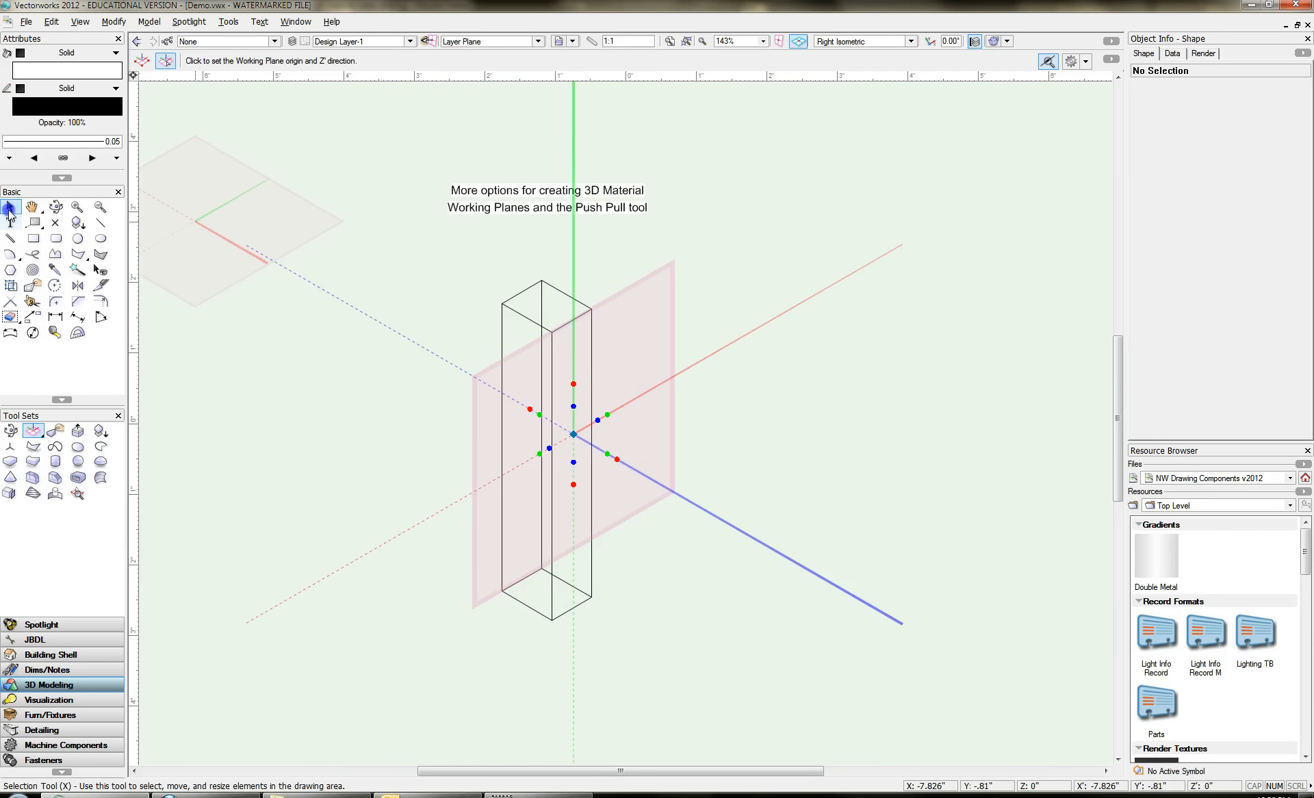
{"action": "left_click", "coordinate": [10, 206]}
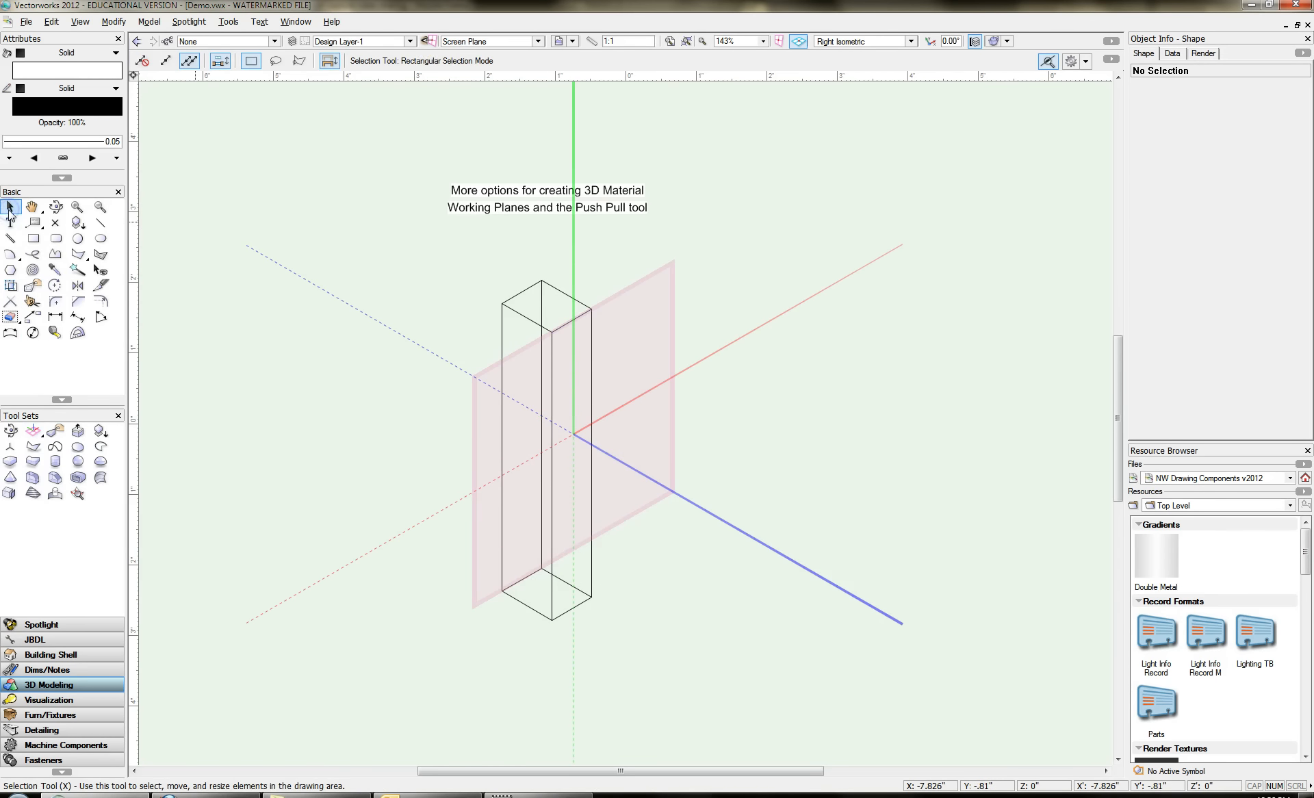
{"action": "left_click", "coordinate": [472, 42]}
{"action": "left_click", "coordinate": [473, 72]}
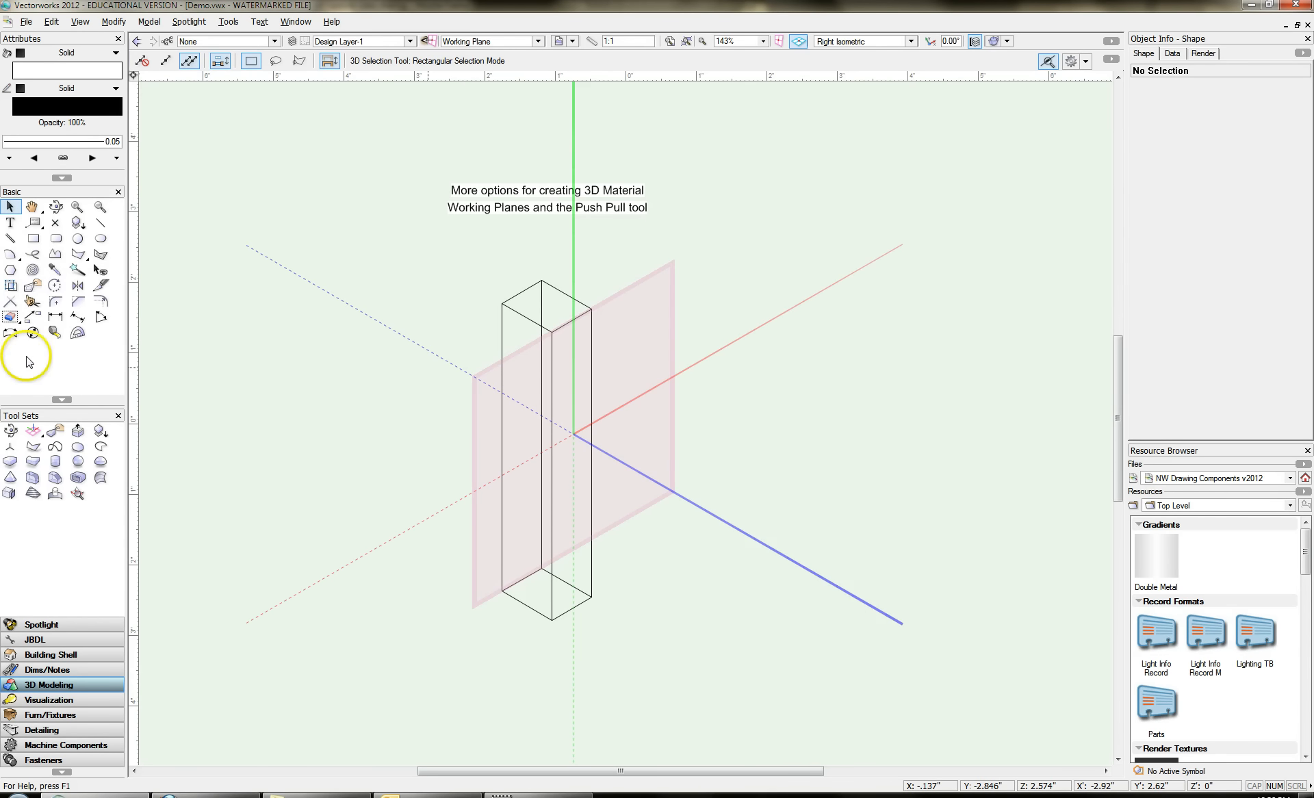
- Draw a circle of about 0.55" radius on the working plane, to the left of the box
{"action": "left_click", "coordinate": [78, 238]}
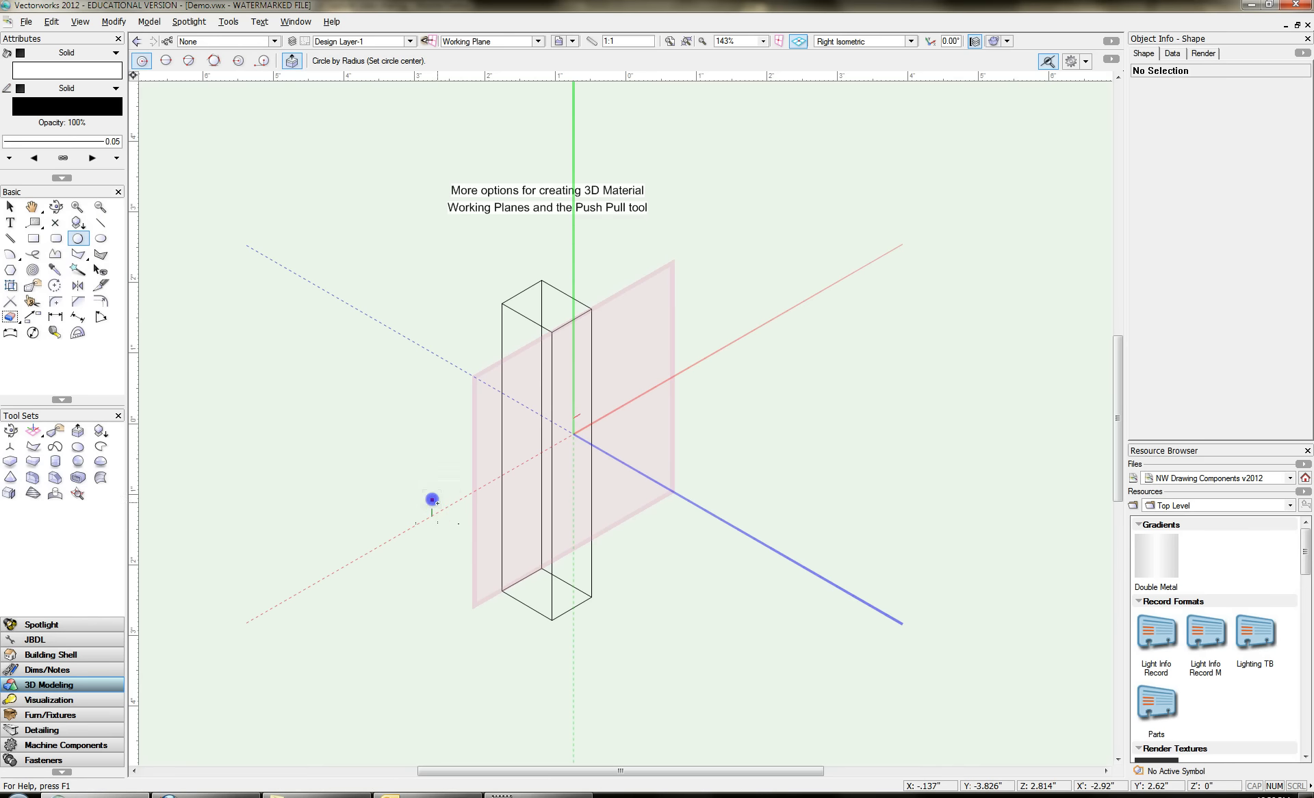
{"action": "left_click", "coordinate": [432, 499]}
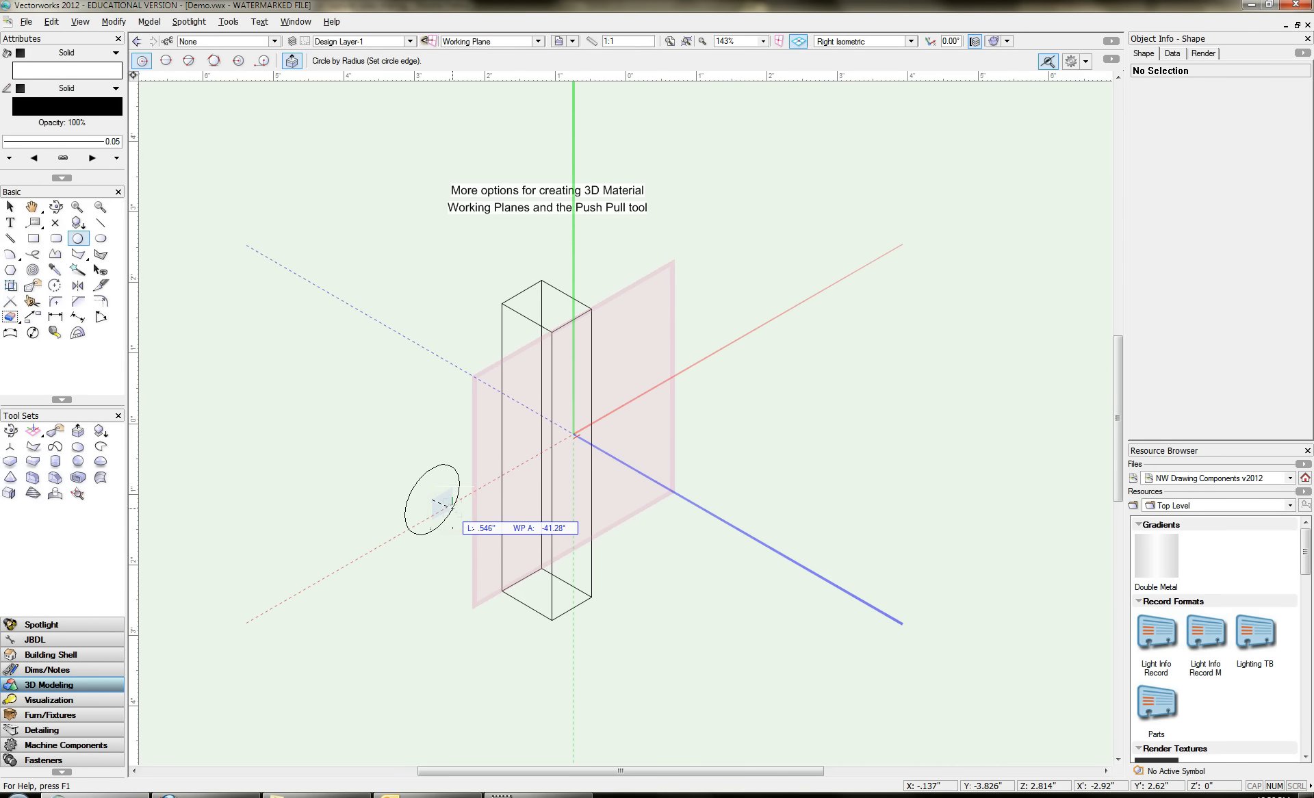
{"action": "left_click", "coordinate": [452, 508]}
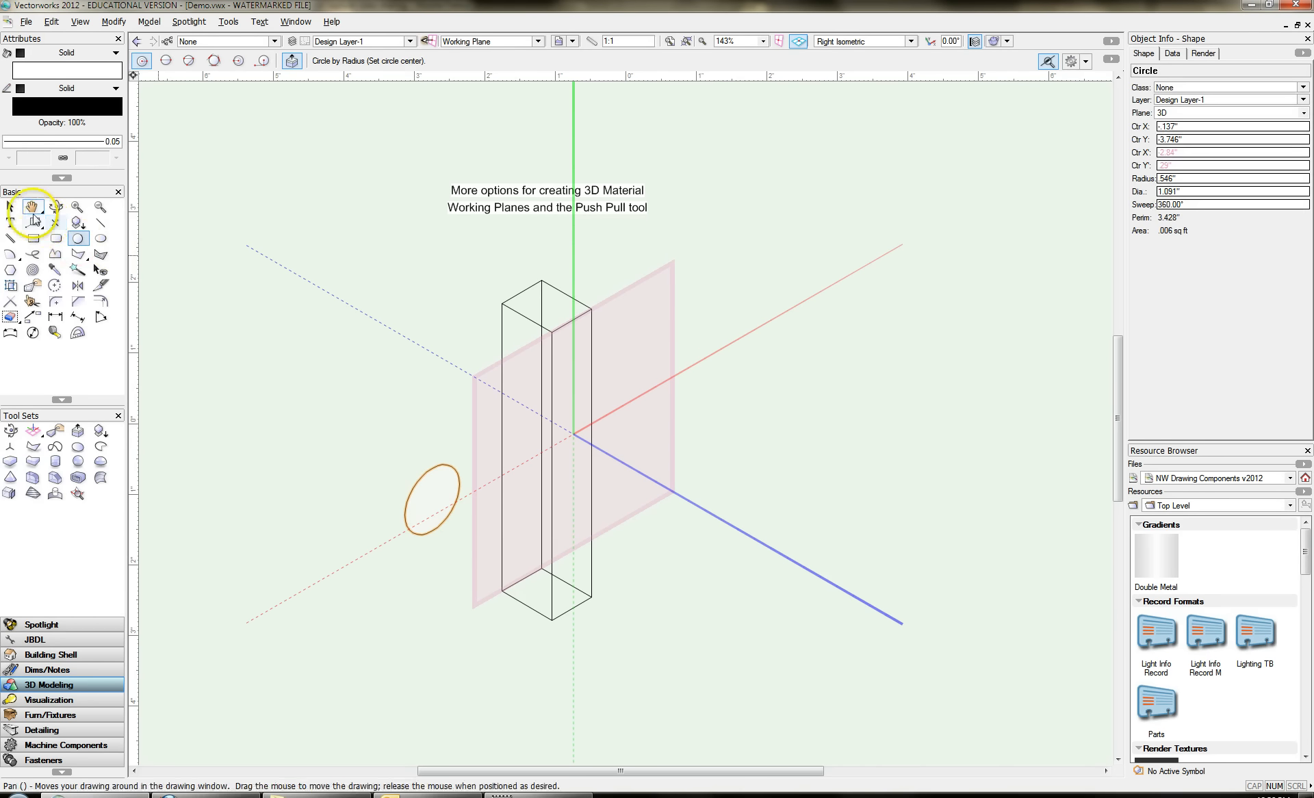
{"action": "left_click", "coordinate": [10, 207]}
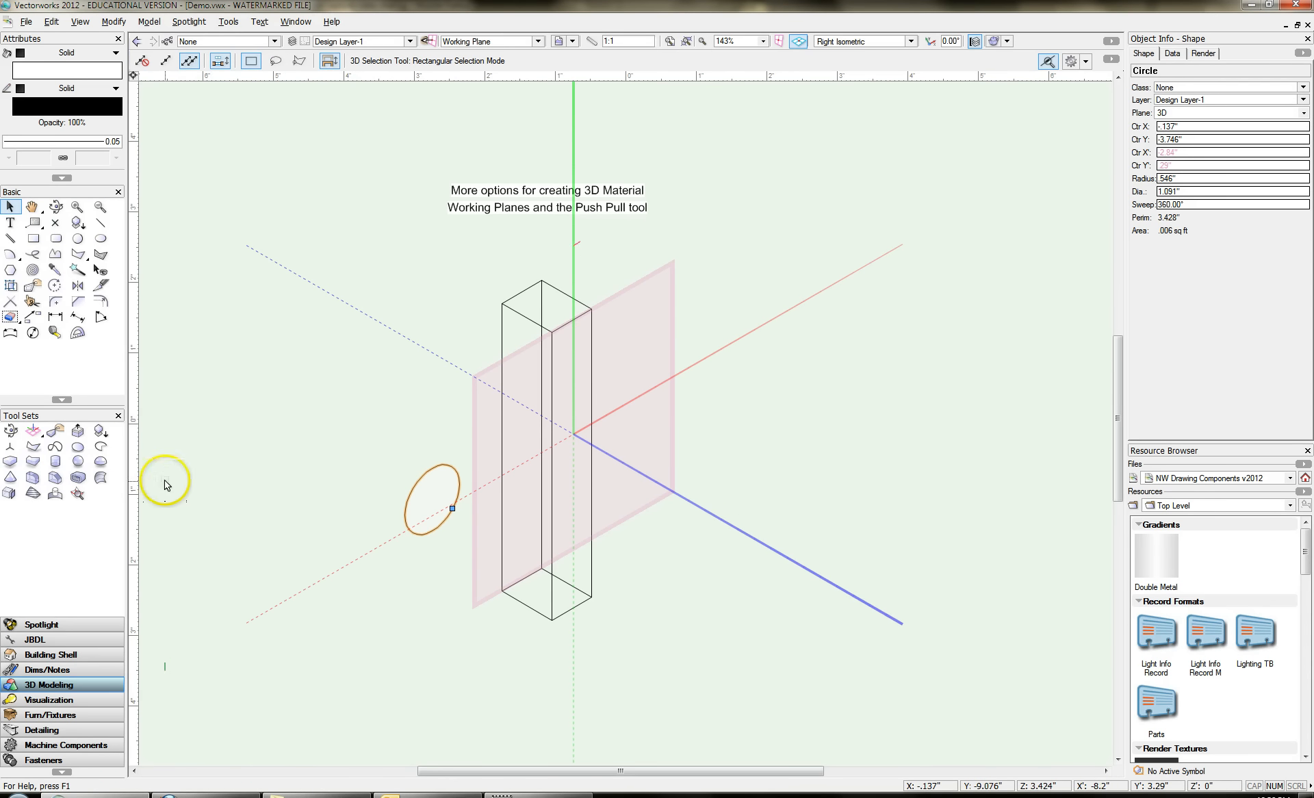
- Extrude the circle backward by about 2.72" with the Push/Pull tool
{"action": "left_click", "coordinate": [79, 431]}
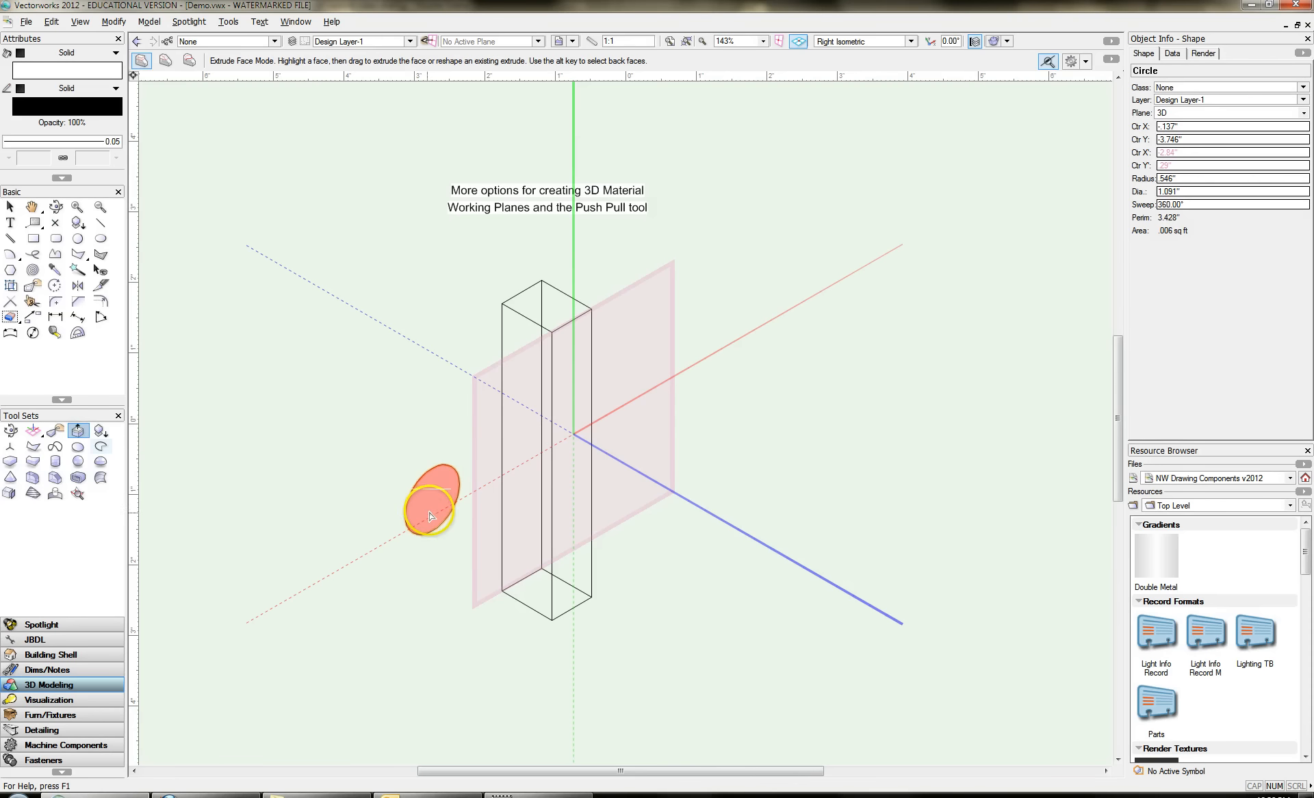
{"action": "left_click", "coordinate": [414, 480]}
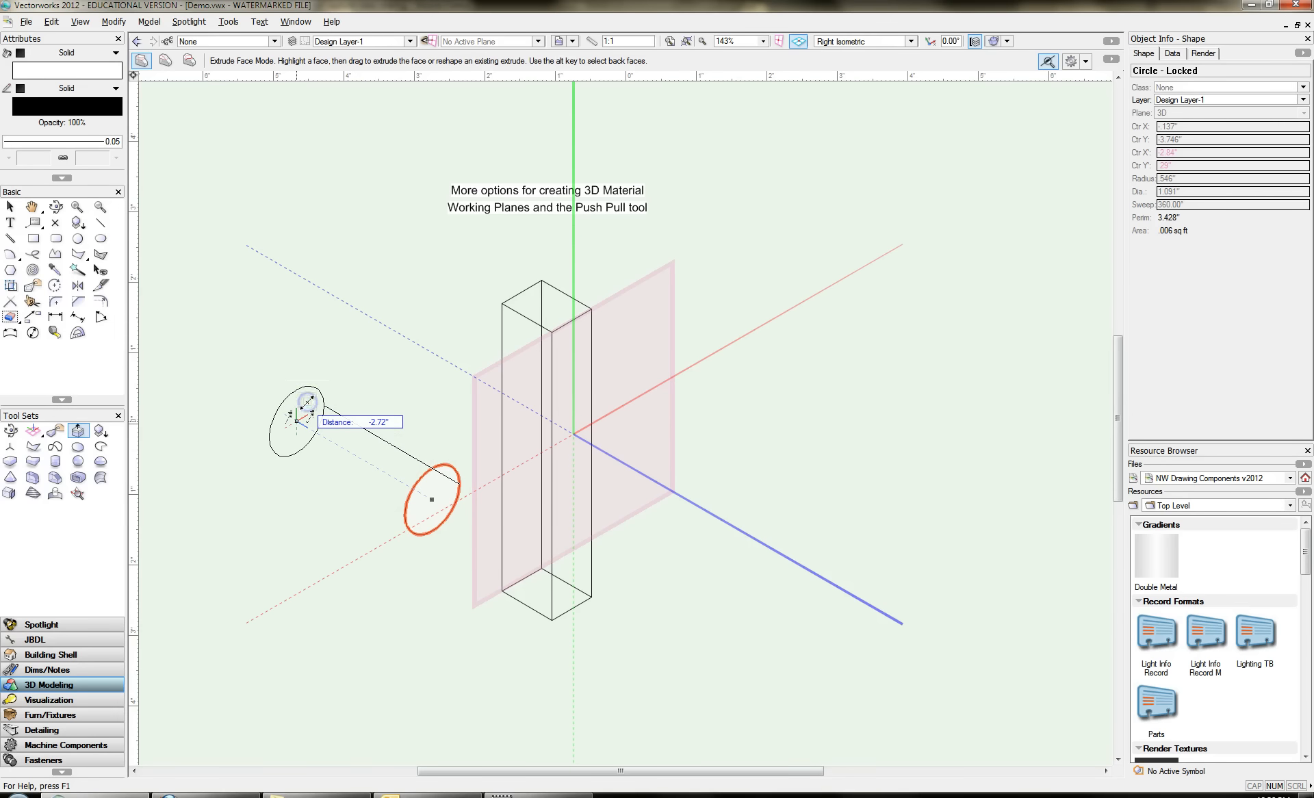
{"action": "left_click", "coordinate": [308, 403]}
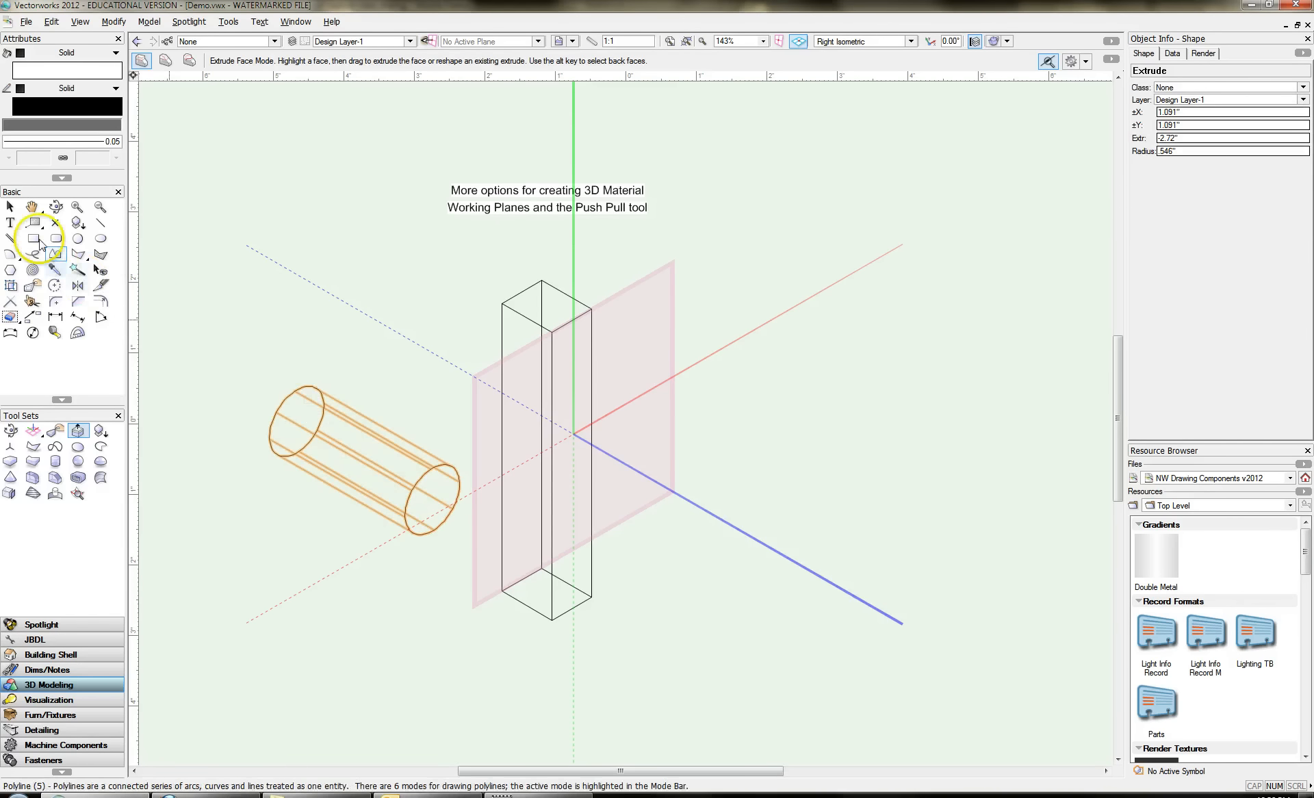
{"action": "left_click", "coordinate": [10, 207]}
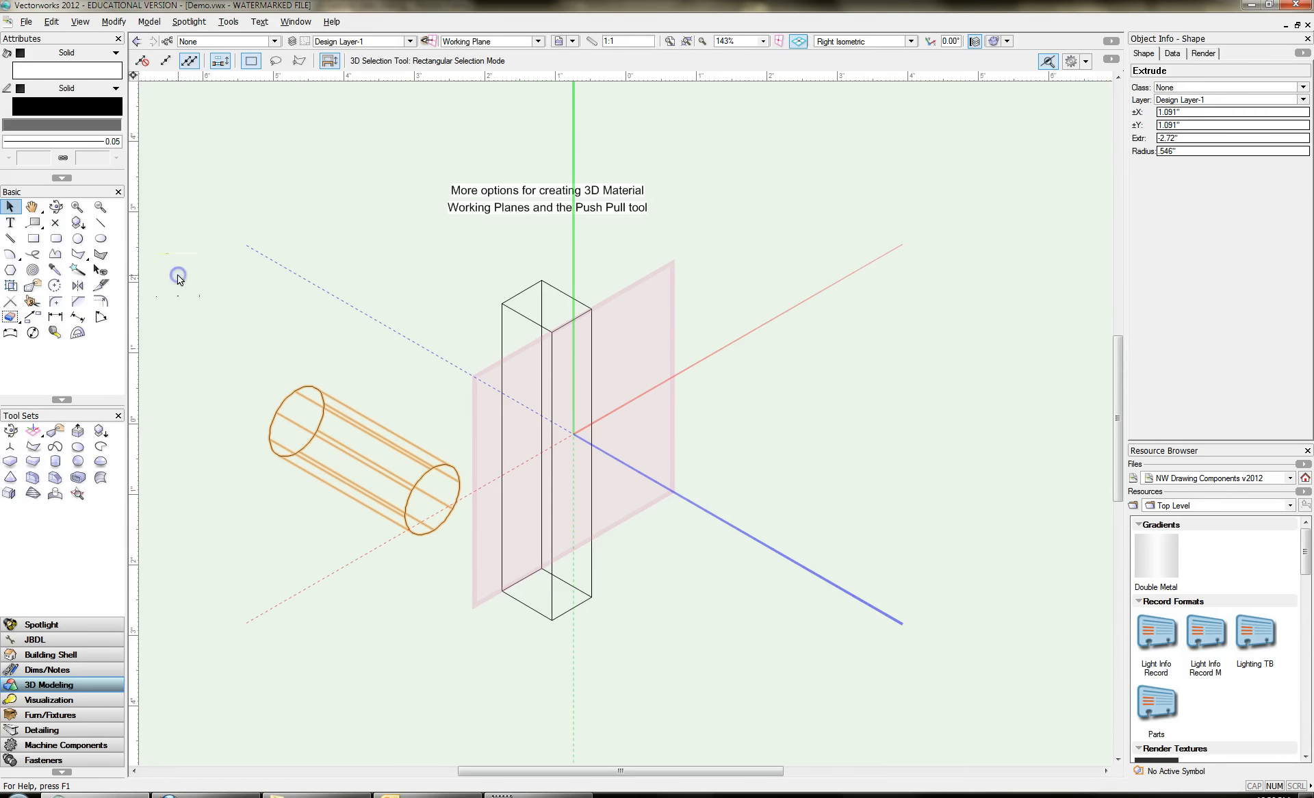
{"action": "left_click", "coordinate": [414, 625]}
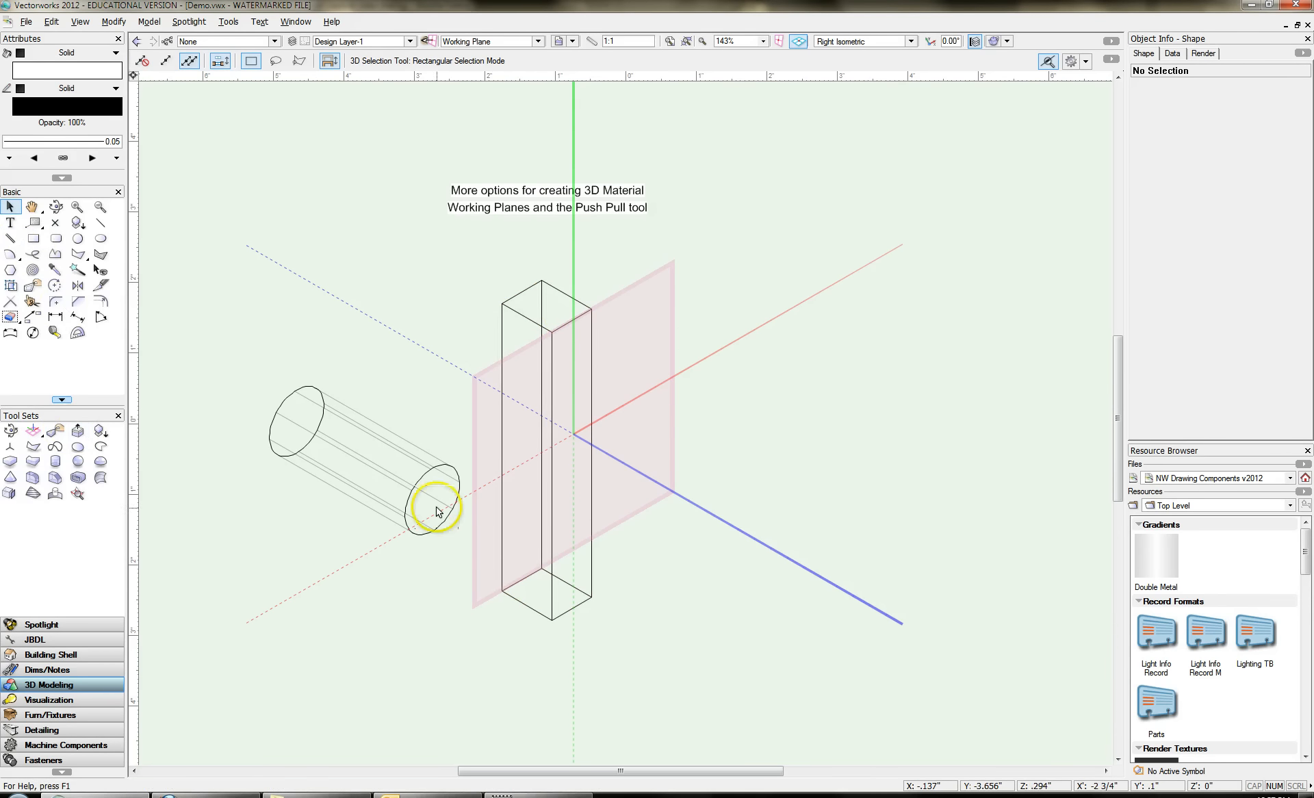
- Raise the box's top face by 1" with the Push/Pull tool
{"action": "left_click", "coordinate": [78, 431]}
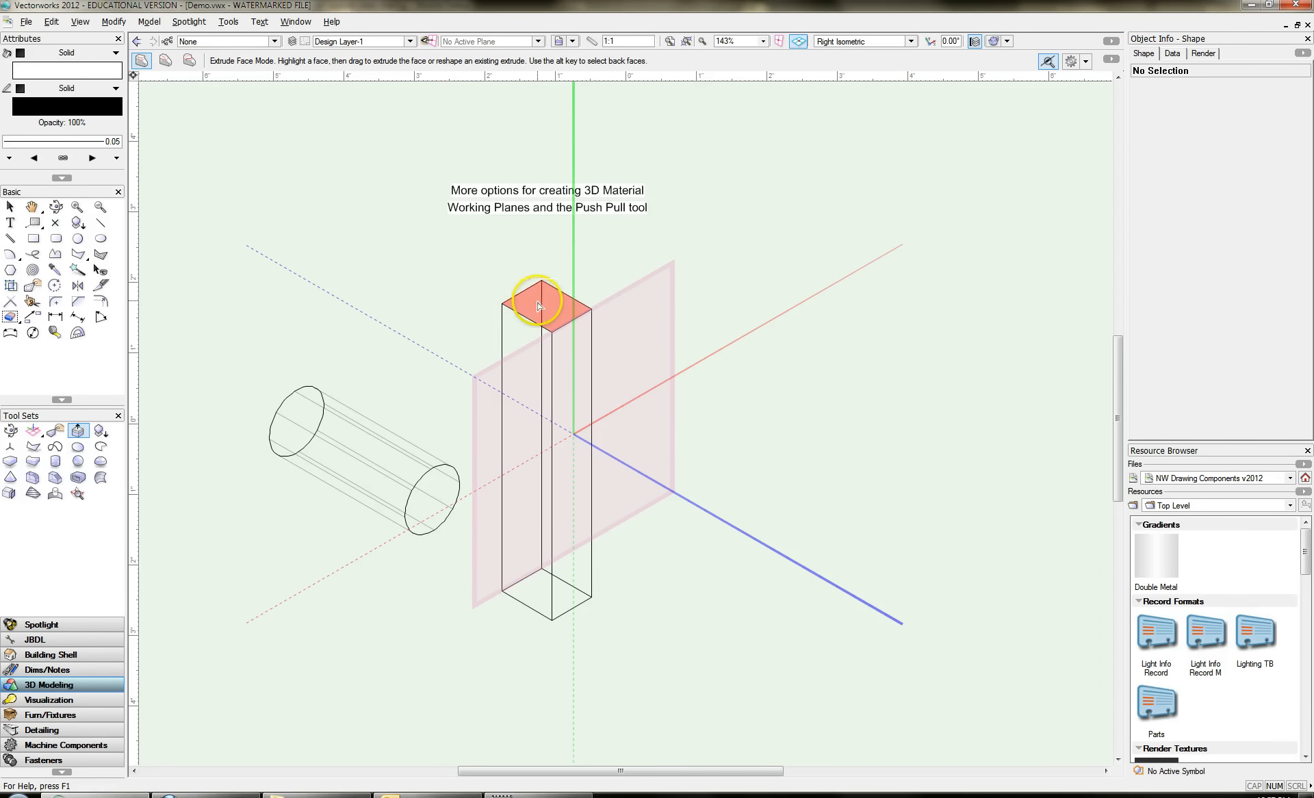
{"action": "left_click_drag", "start_coordinate": [539, 306], "coordinate": [541, 261]}
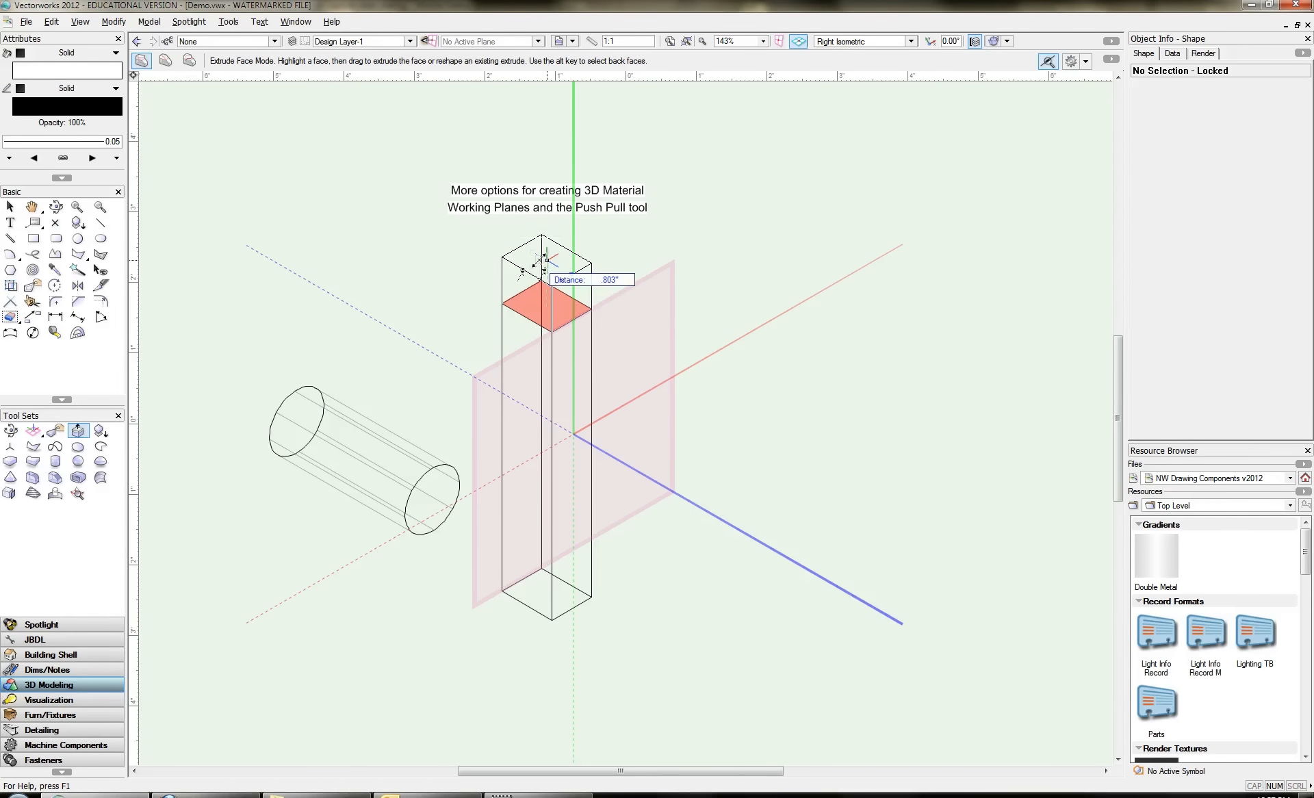
{"action": "type", "text": "1"}
{"action": "key", "text": "Tab"}
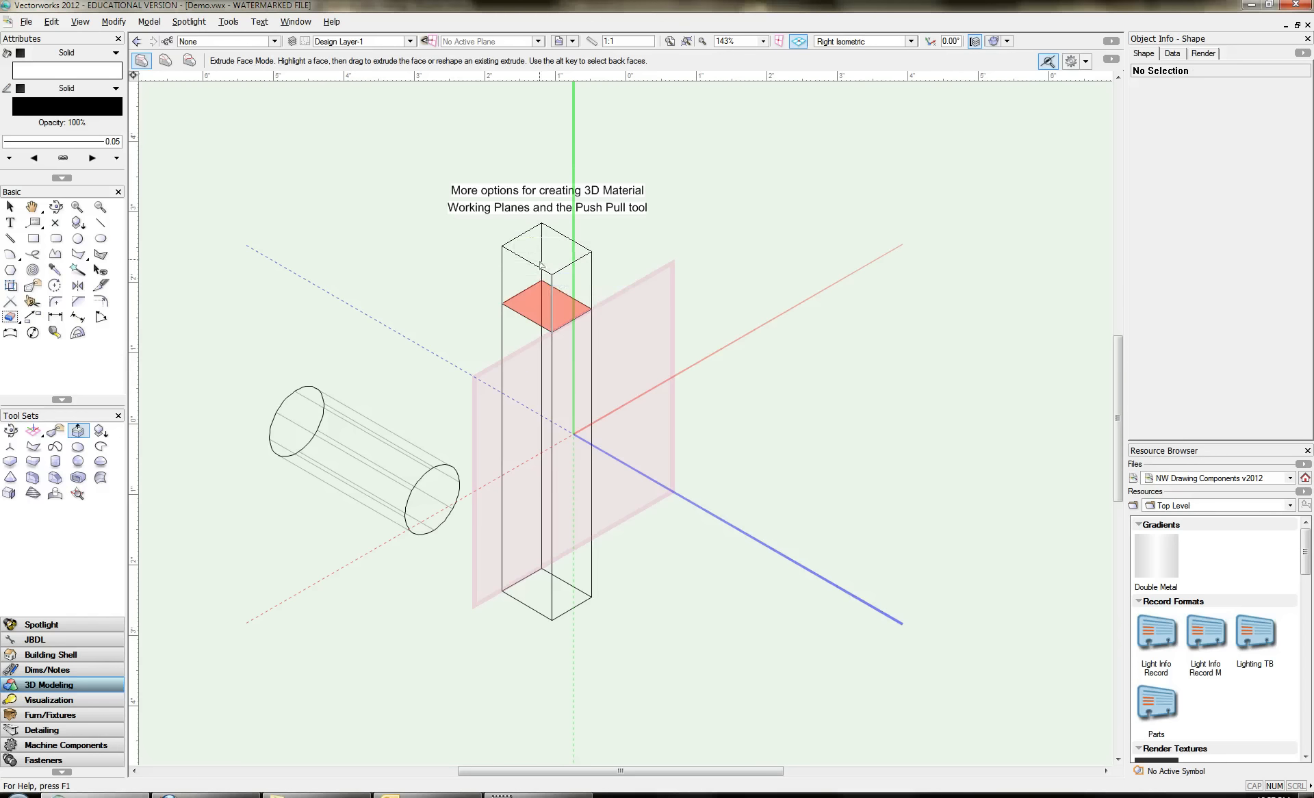
{"action": "left_click", "coordinate": [541, 265]}
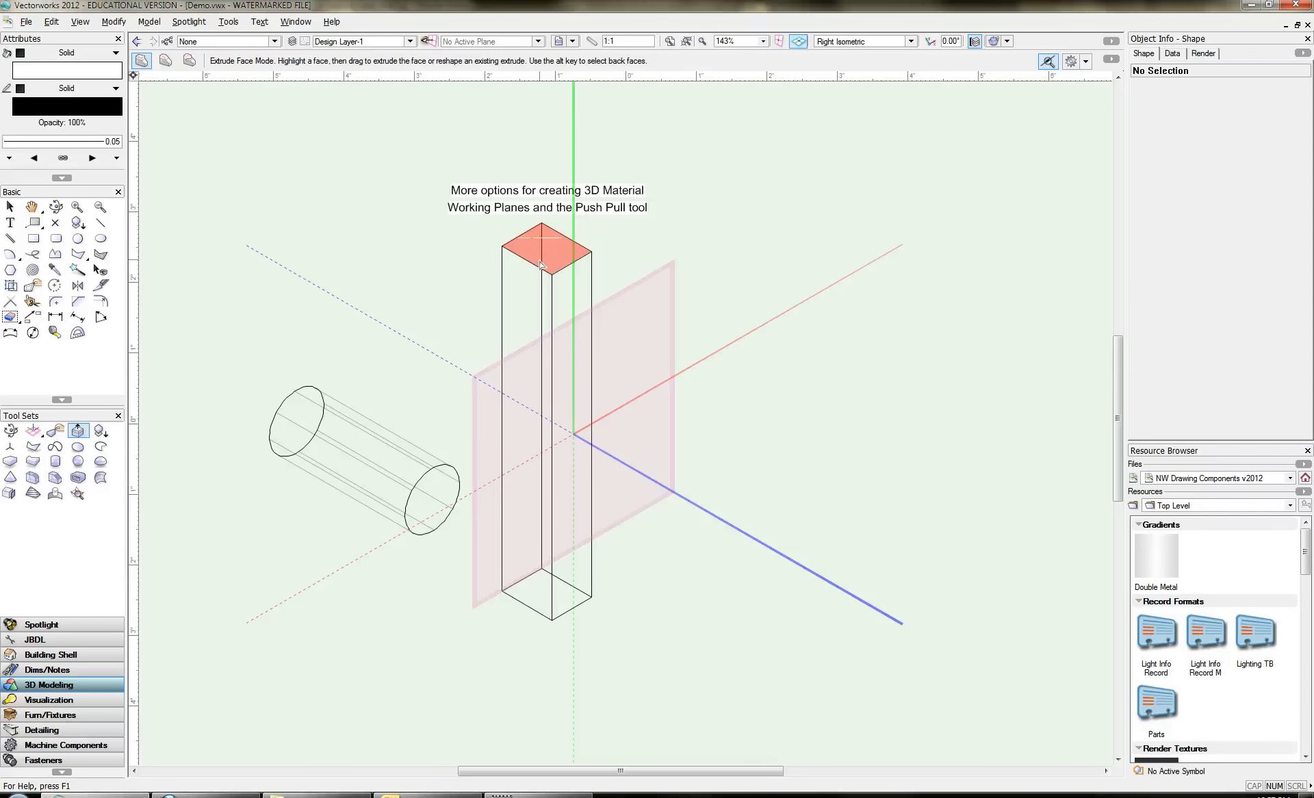
- Dimension the box's height along its right vertical edge, and remove the dimension
{"action": "left_click", "coordinate": [58, 317]}
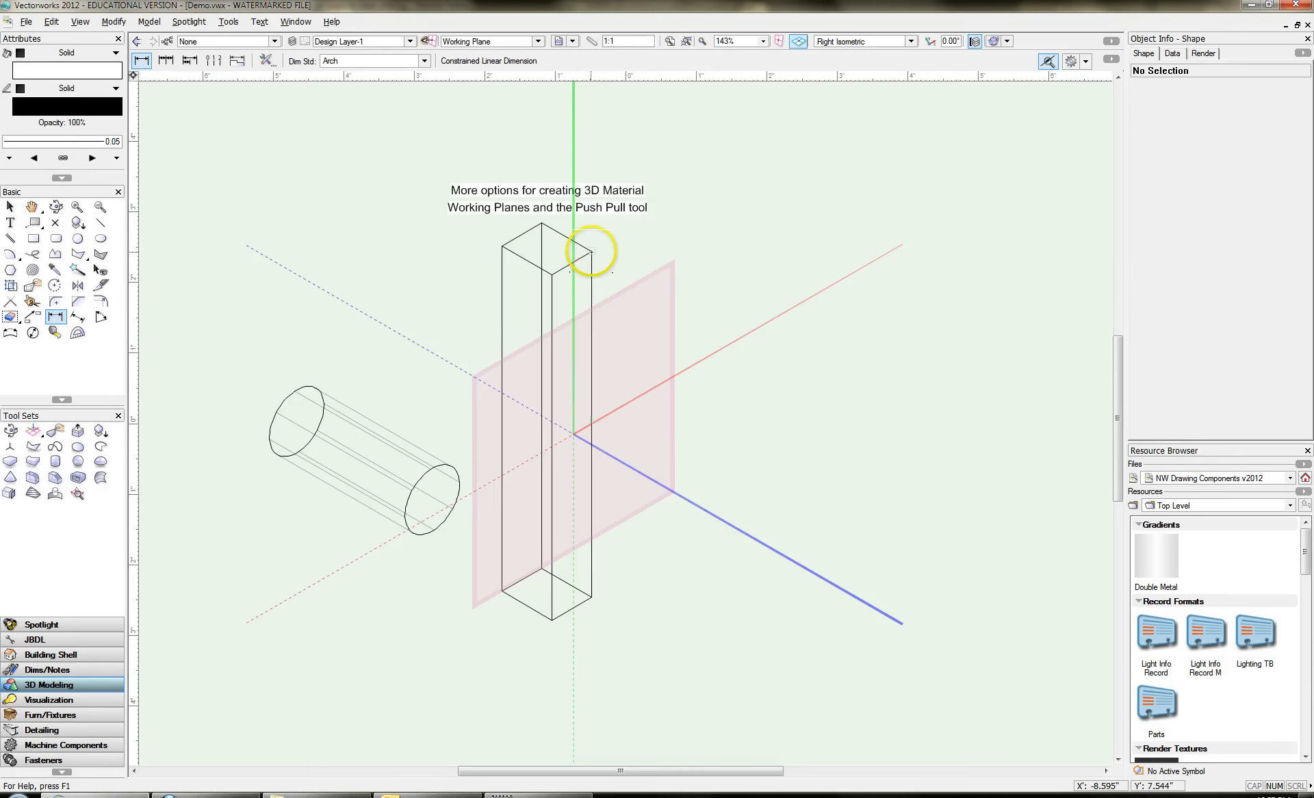
{"action": "left_click", "coordinate": [591, 595]}
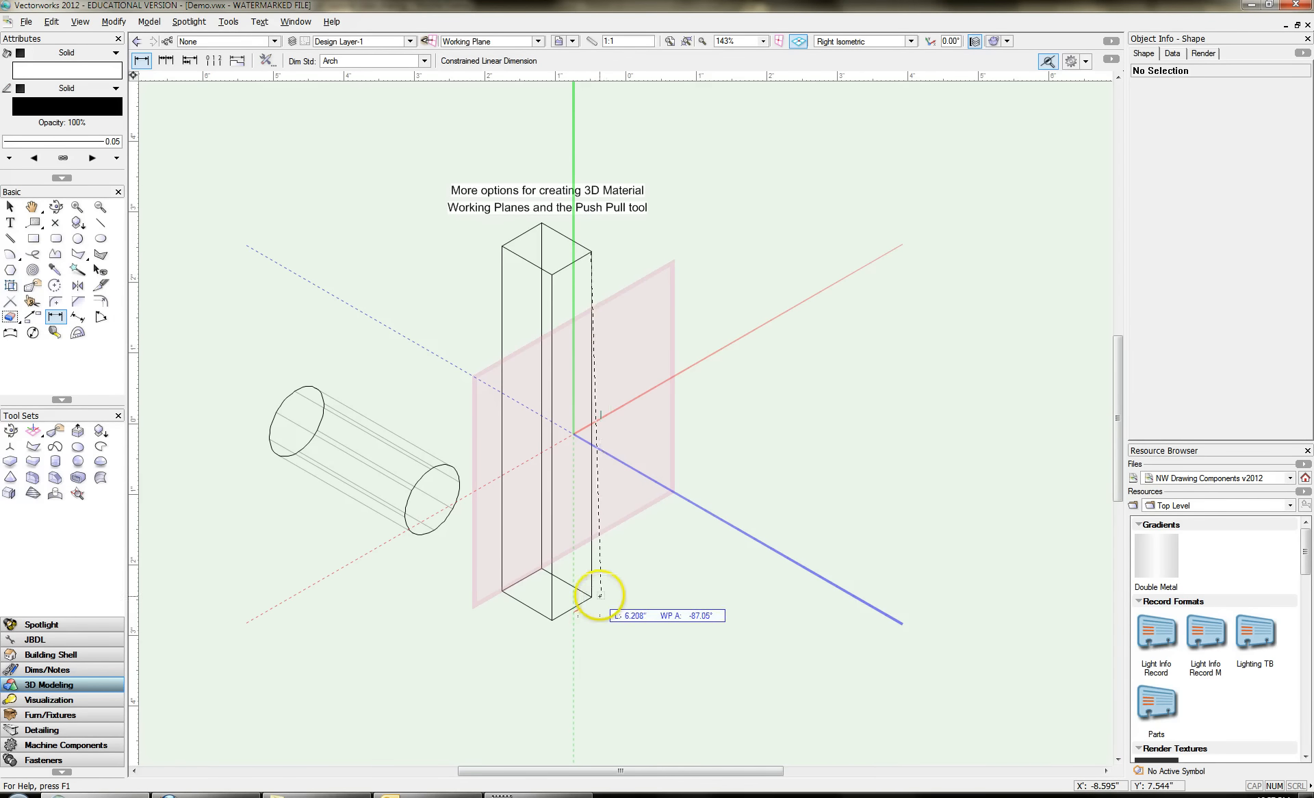
{"action": "left_click", "coordinate": [761, 591]}
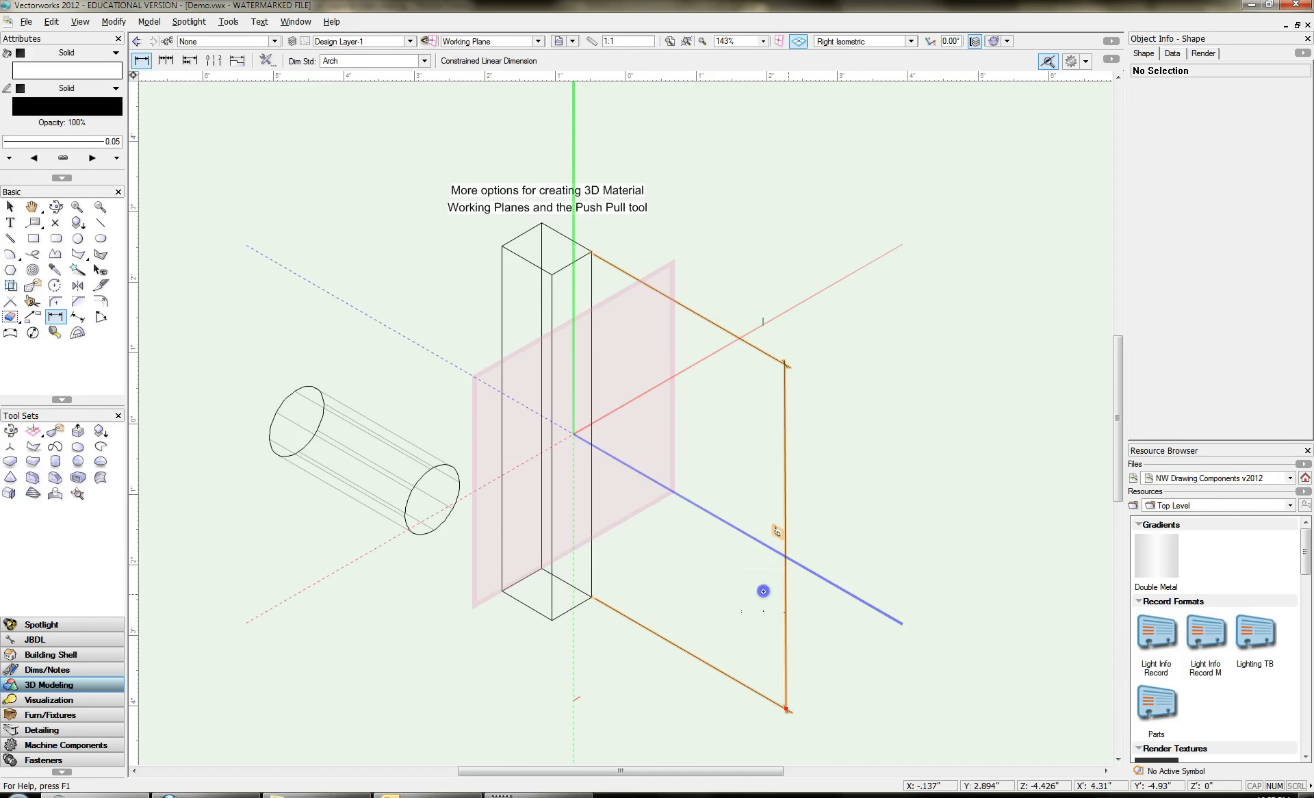
{"action": "left_click", "coordinate": [907, 277]}
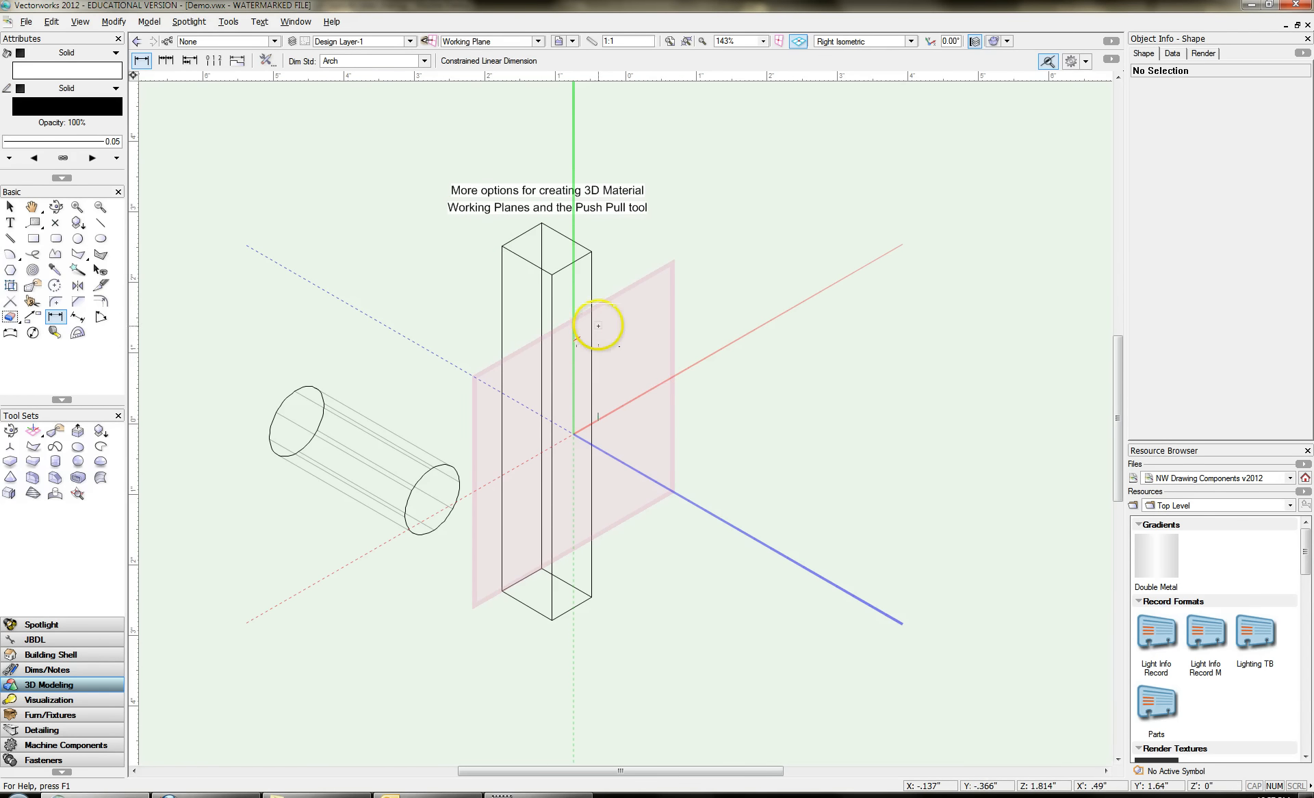
{"action": "key", "text": "shift+0"}
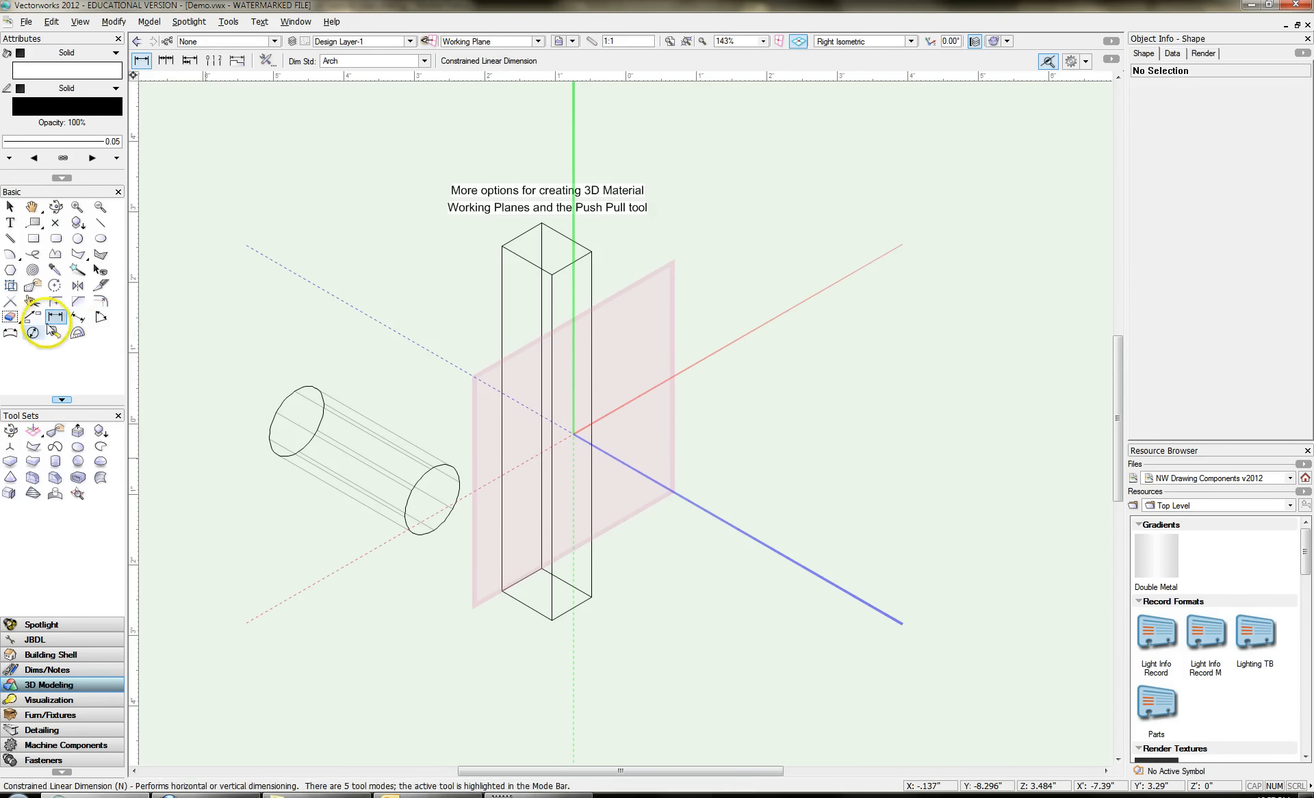
- Set the working plane on the box's left-facing front side and draw a small rectangle on that plane
{"action": "left_click", "coordinate": [32, 430]}
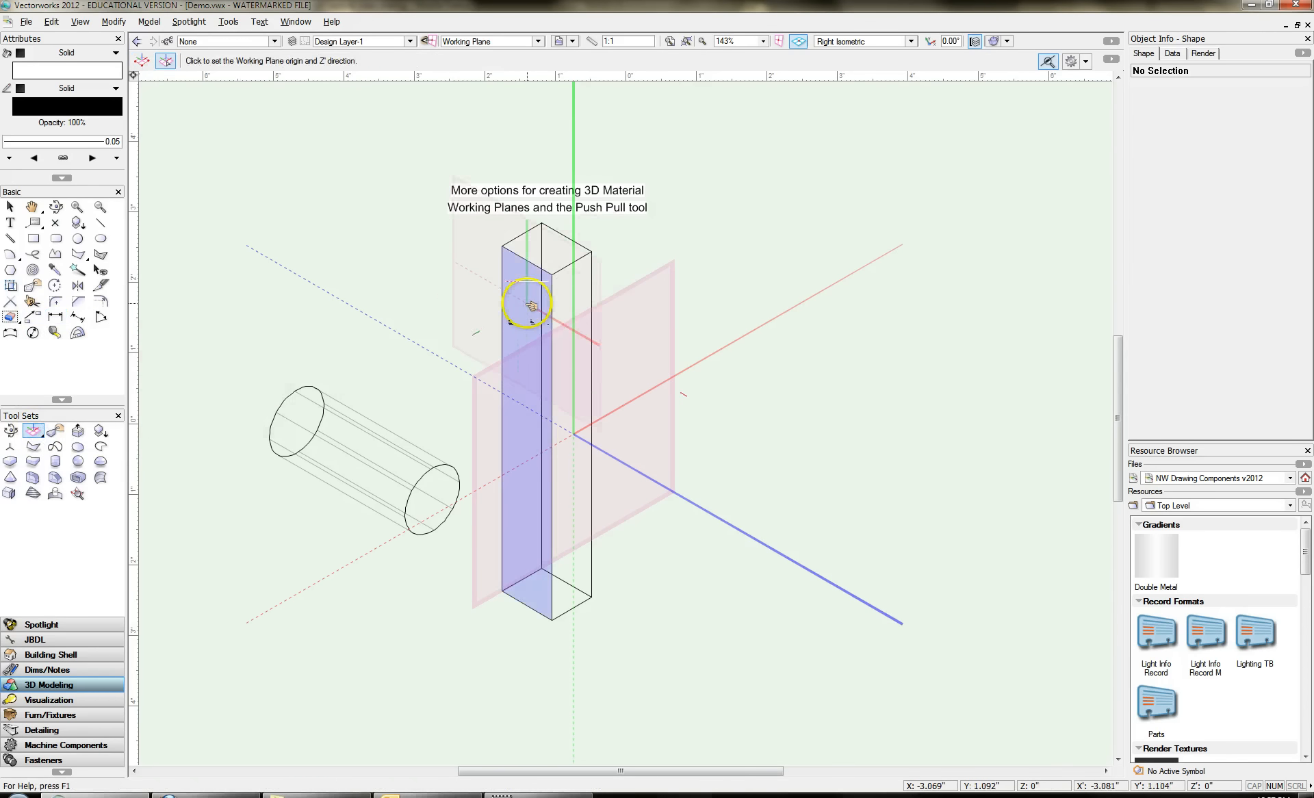
{"action": "left_click", "coordinate": [518, 309]}
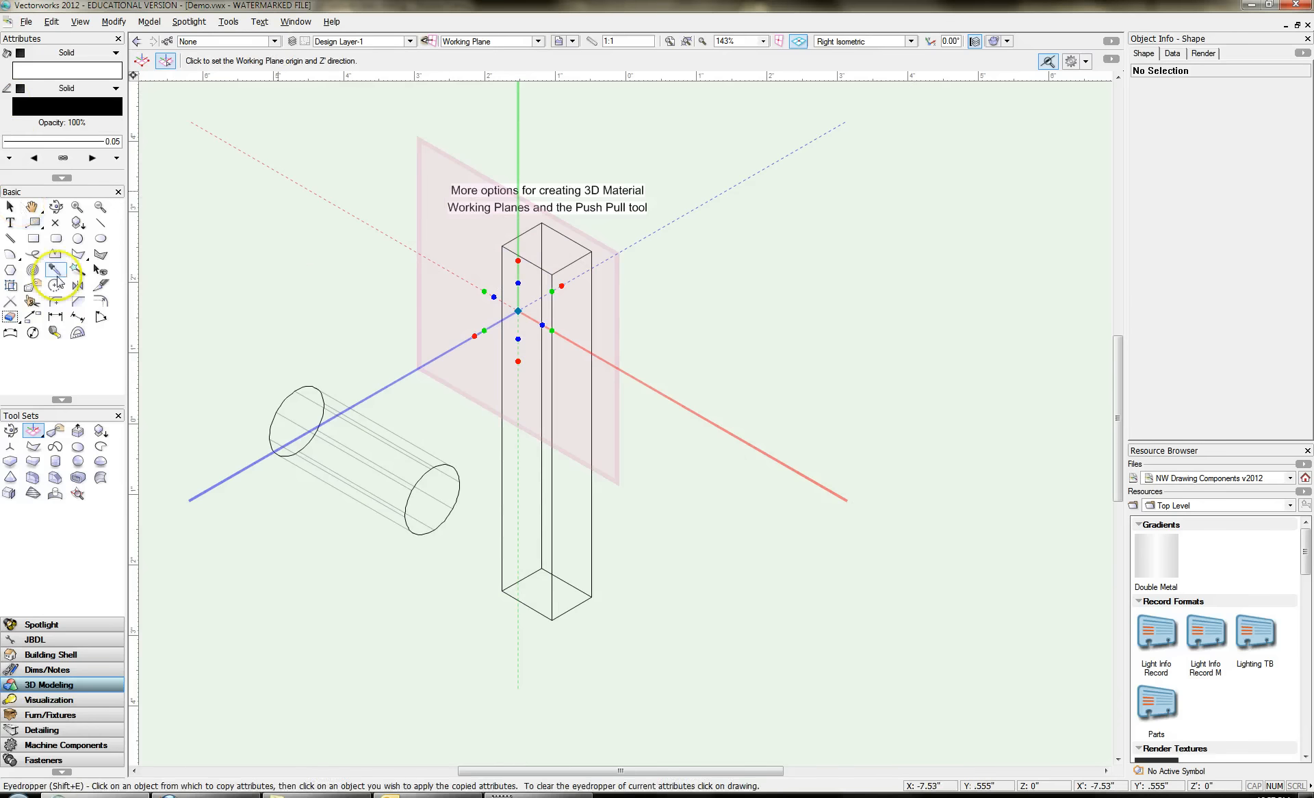
{"action": "left_click", "coordinate": [32, 238]}
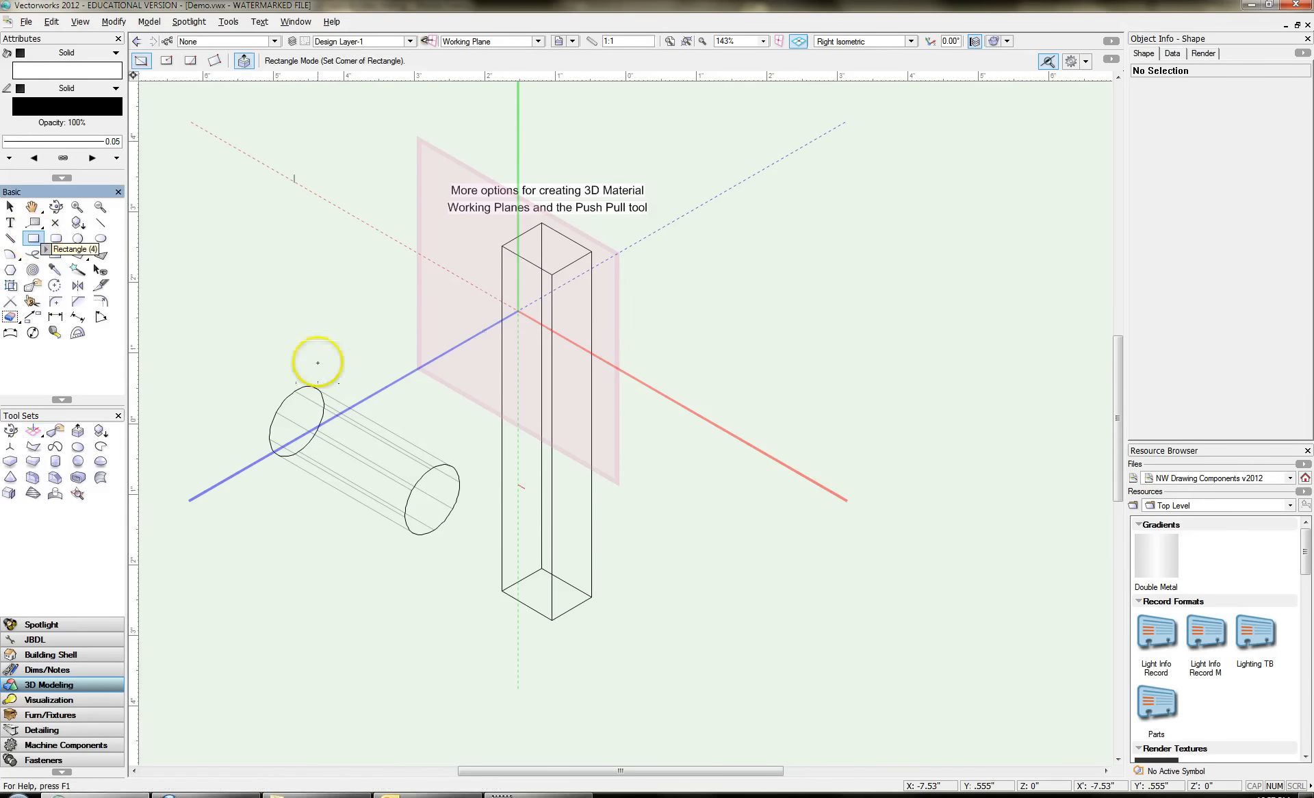
{"action": "left_click", "coordinate": [513, 364]}
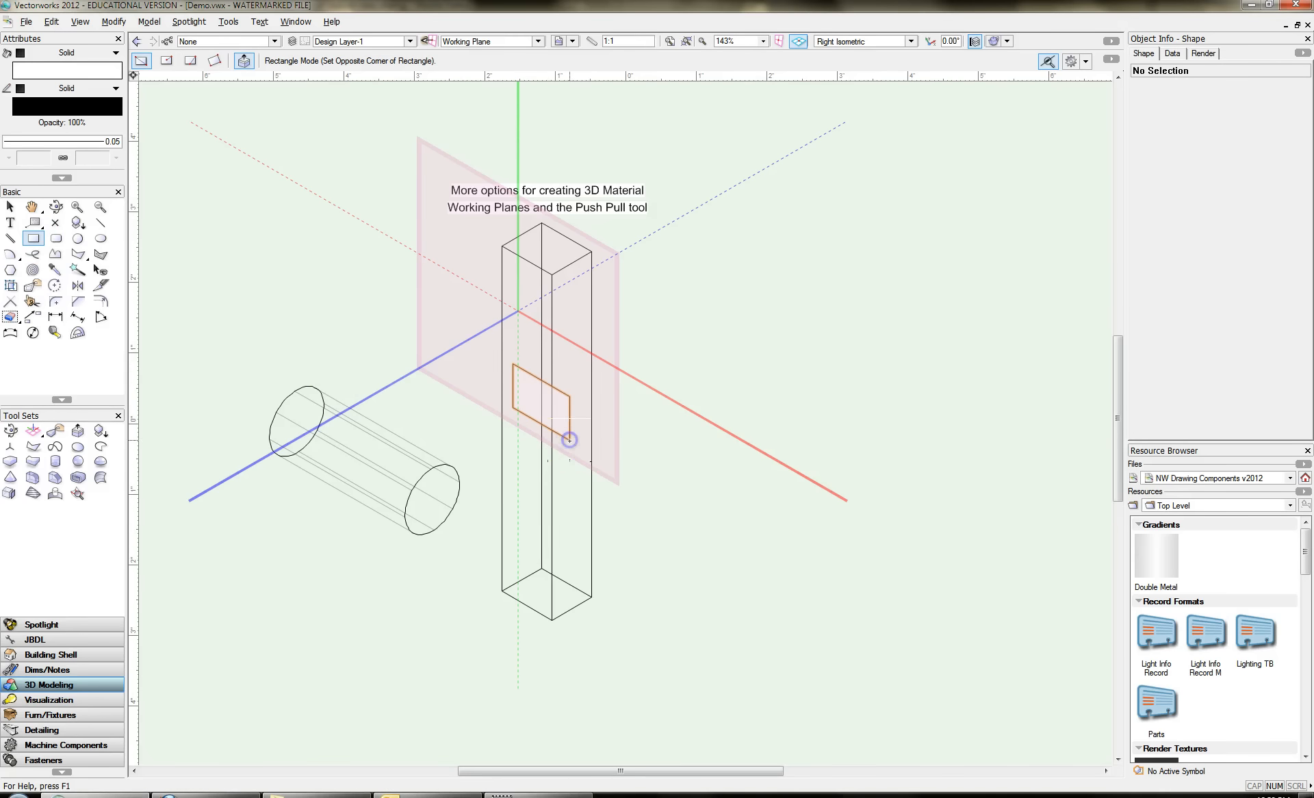
- Extrude the small rectangle backward by about 3.01" with the Push/Pull tool, and pull the block's right side out to about 1.83" wide
{"action": "left_click", "coordinate": [79, 433]}
{"action": "left_click_drag", "start_coordinate": [545, 404], "coordinate": [709, 350]}
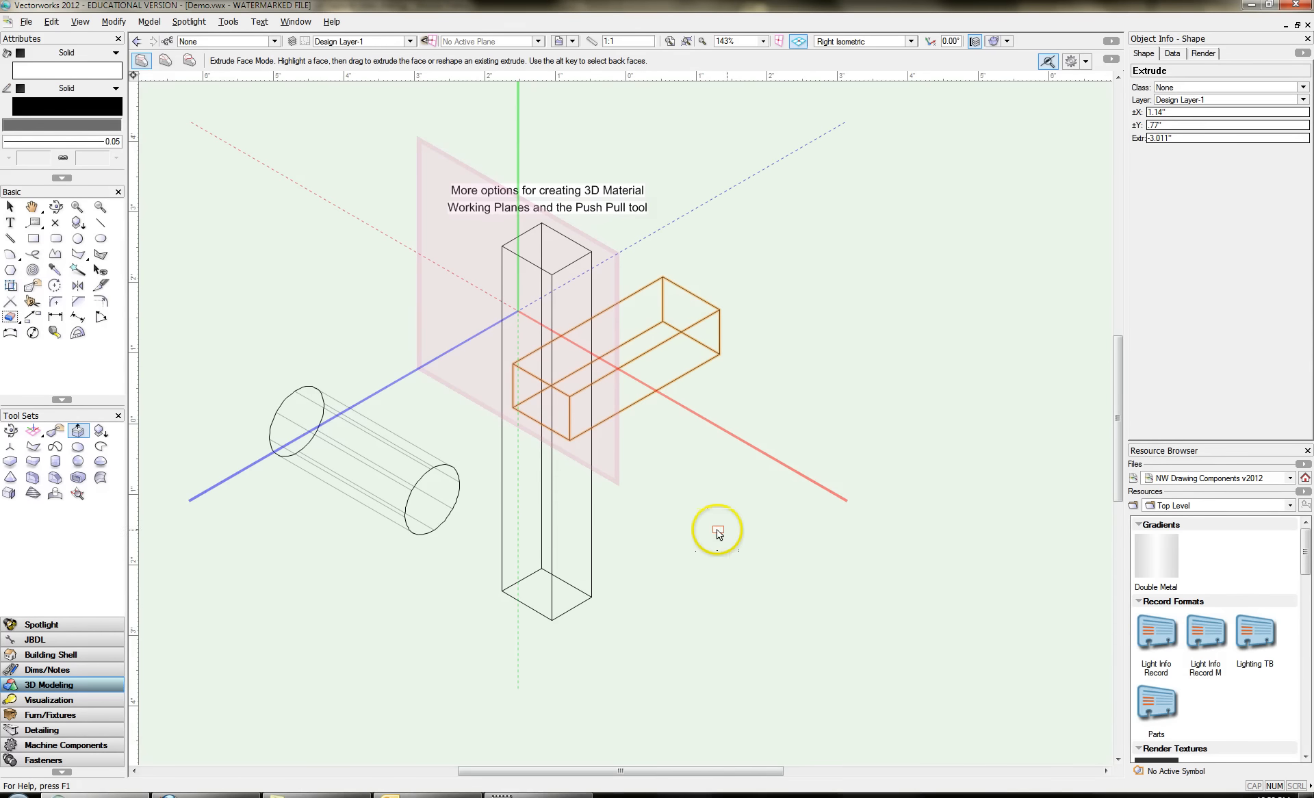
{"action": "left_click_drag", "start_coordinate": [678, 353], "coordinate": [645, 445]}
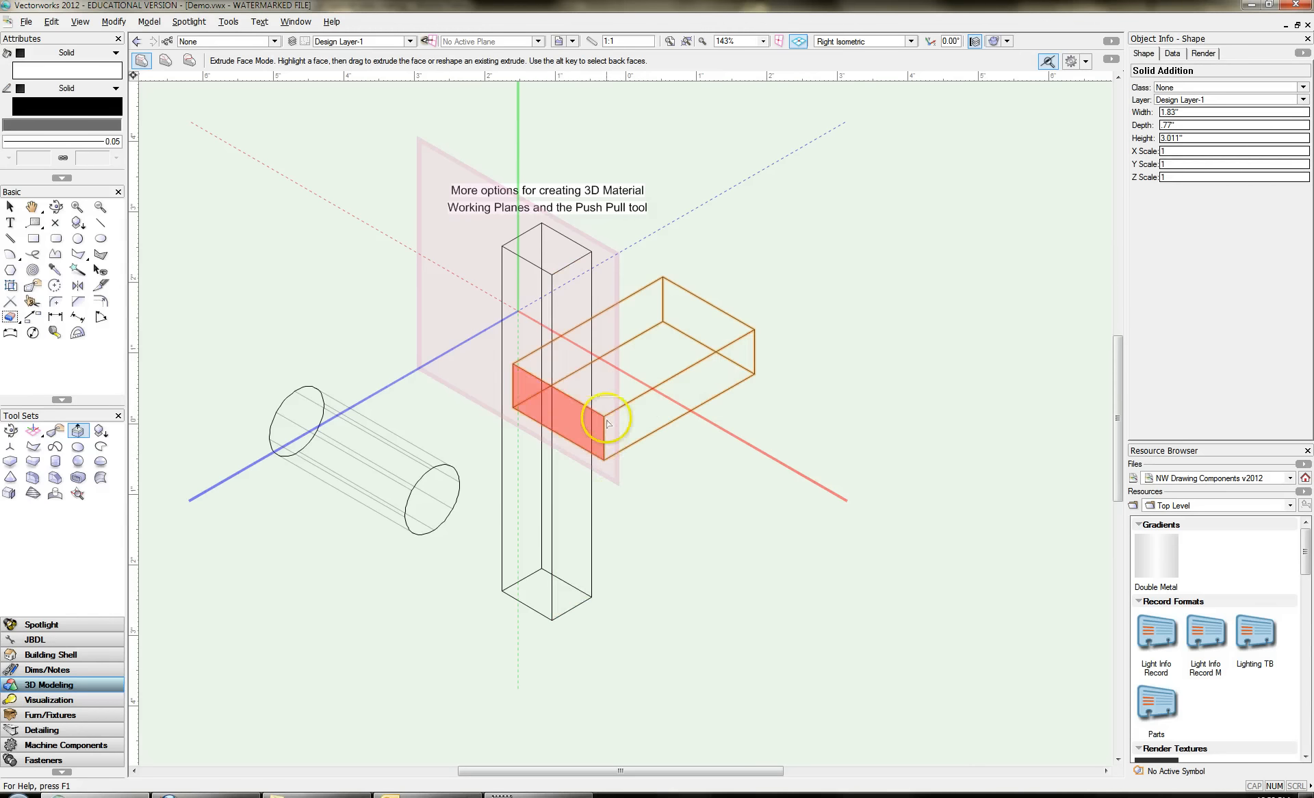
- Raise the block's top face with the Push/Pull tool until the vertical dimension is about 1.81"
{"action": "left_click_drag", "start_coordinate": [607, 395], "coordinate": [606, 484]}
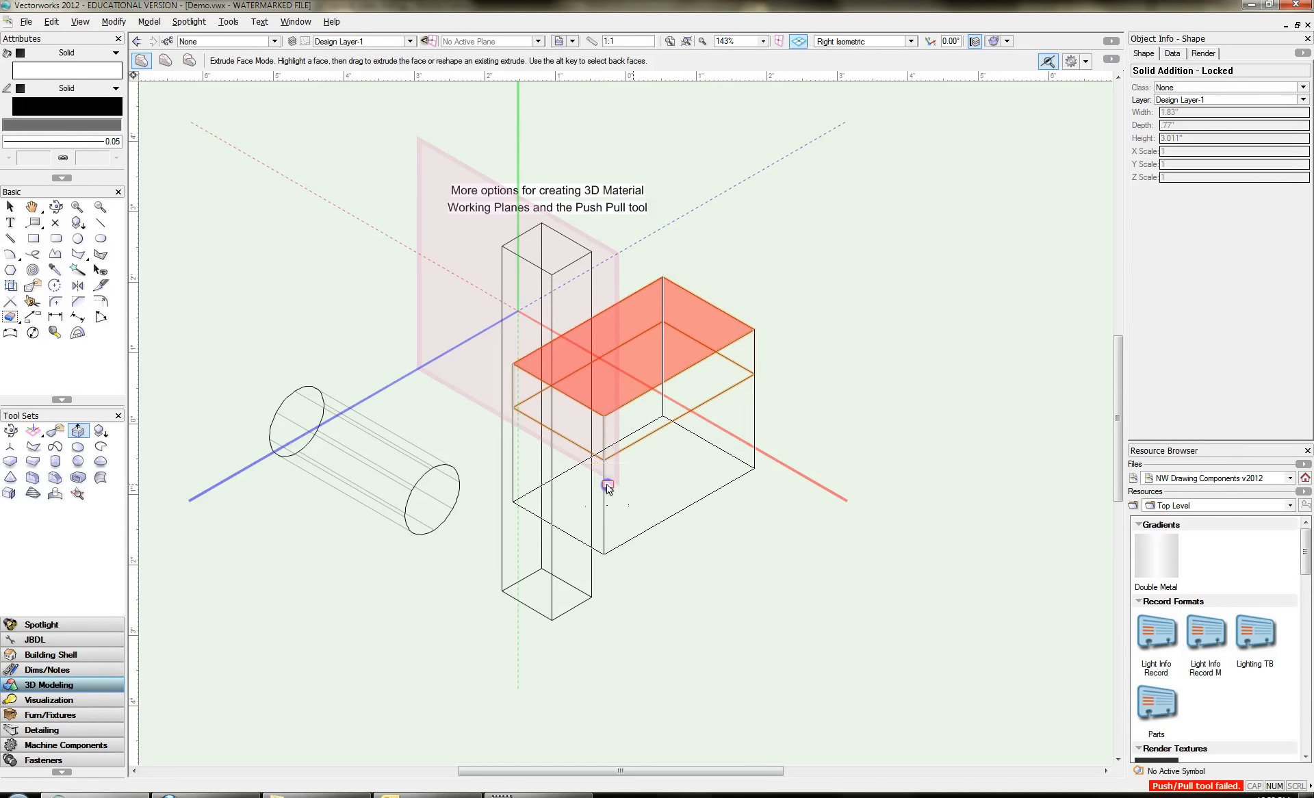
{"action": "left_click", "coordinate": [605, 403]}
{"action": "left_click_drag", "start_coordinate": [603, 397], "coordinate": [616, 289]}
{"action": "left_click", "coordinate": [925, 275]}
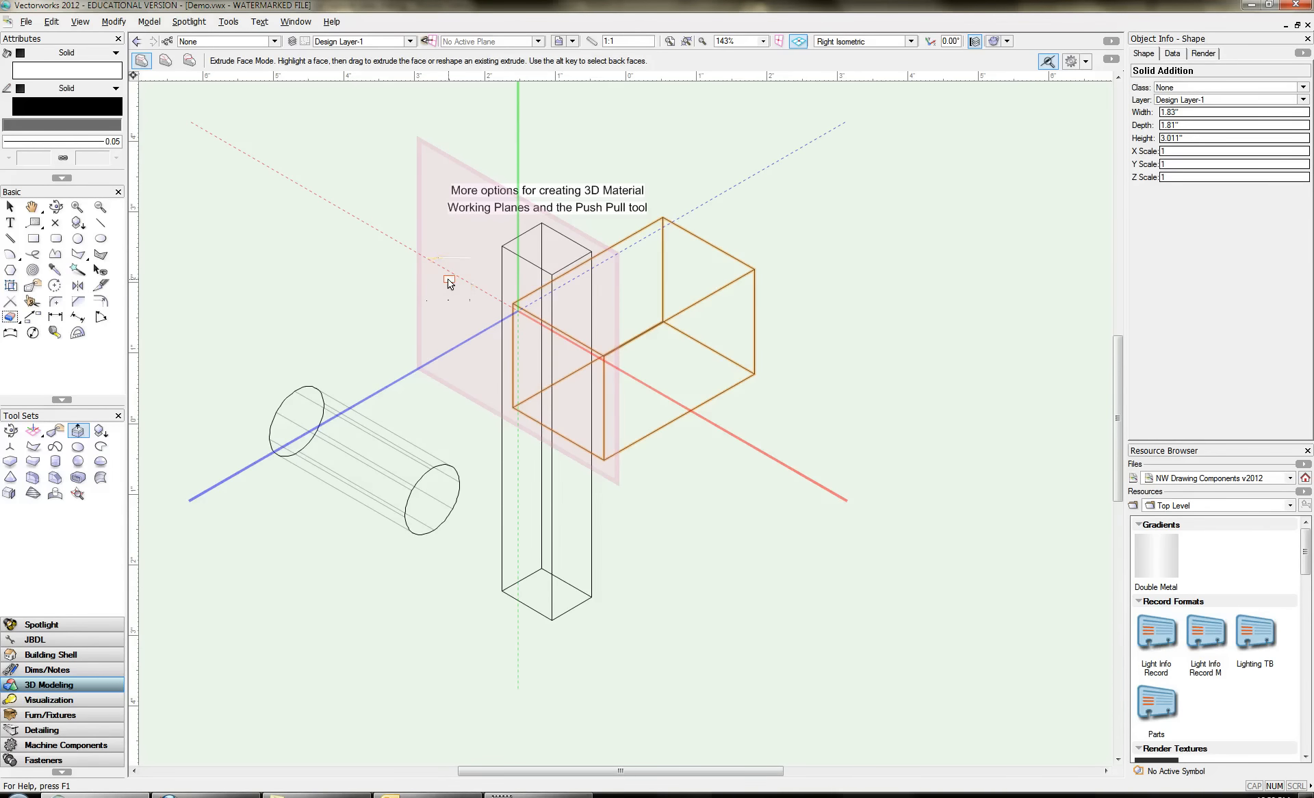
- Change the active plane to Screen Plane and draw a rectangle about 1.54" by 1.8" over the block's lower front corner
{"action": "left_click", "coordinate": [11, 207]}
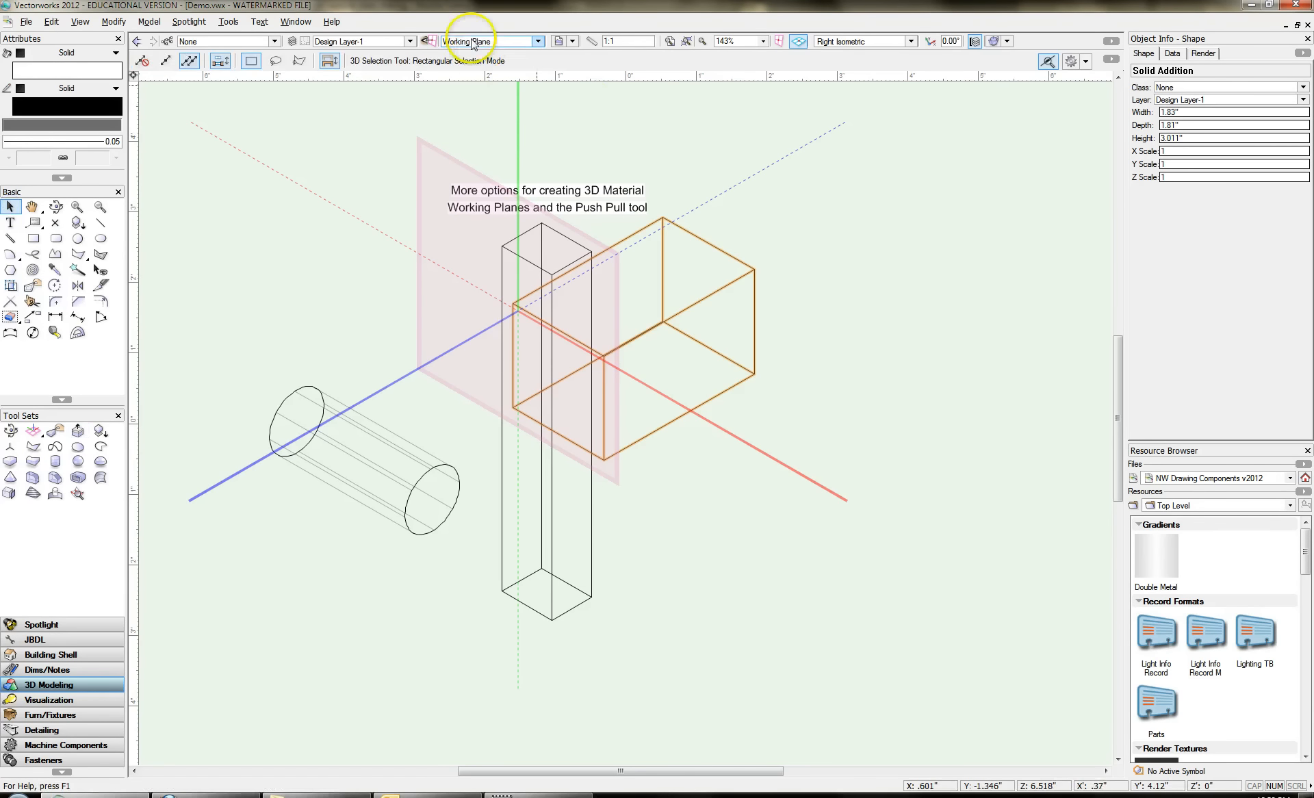
{"action": "left_click", "coordinate": [515, 43]}
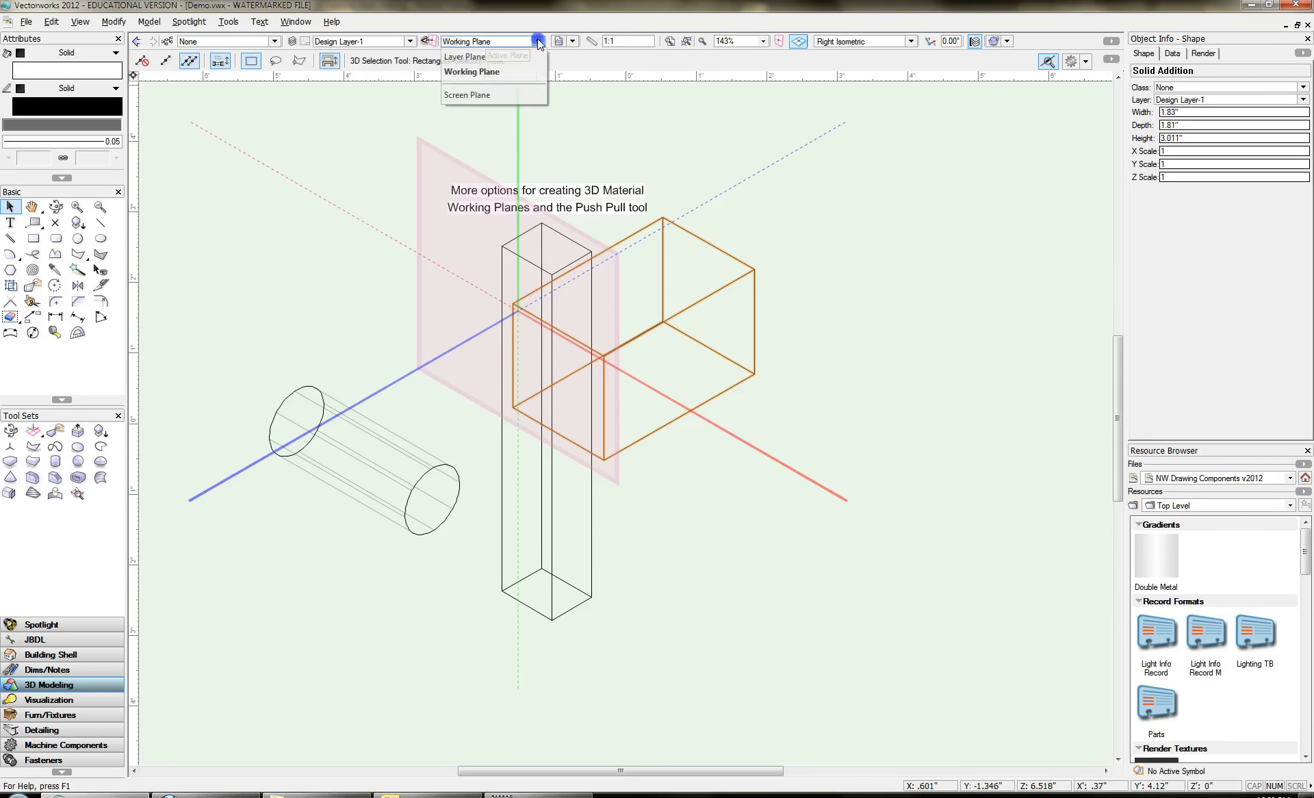
{"action": "left_click", "coordinate": [508, 95]}
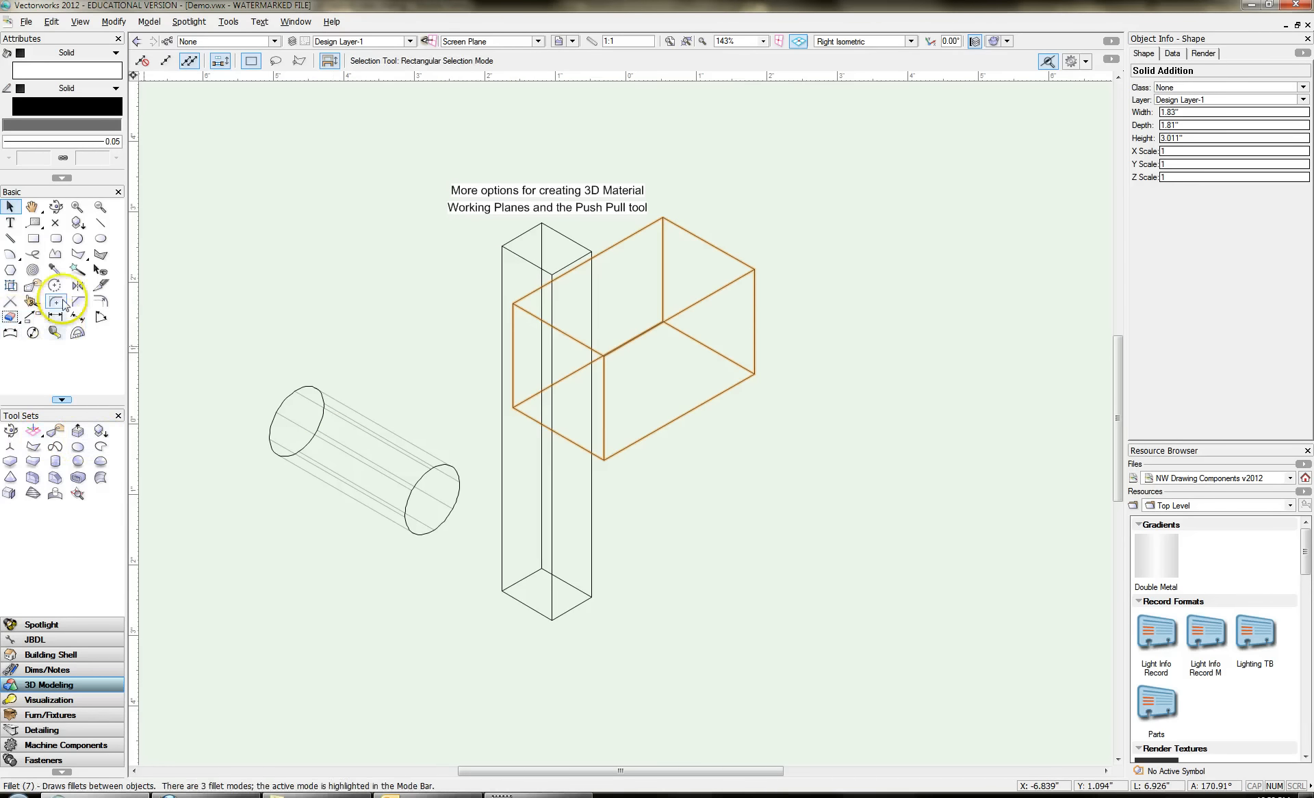
{"action": "left_click", "coordinate": [33, 239]}
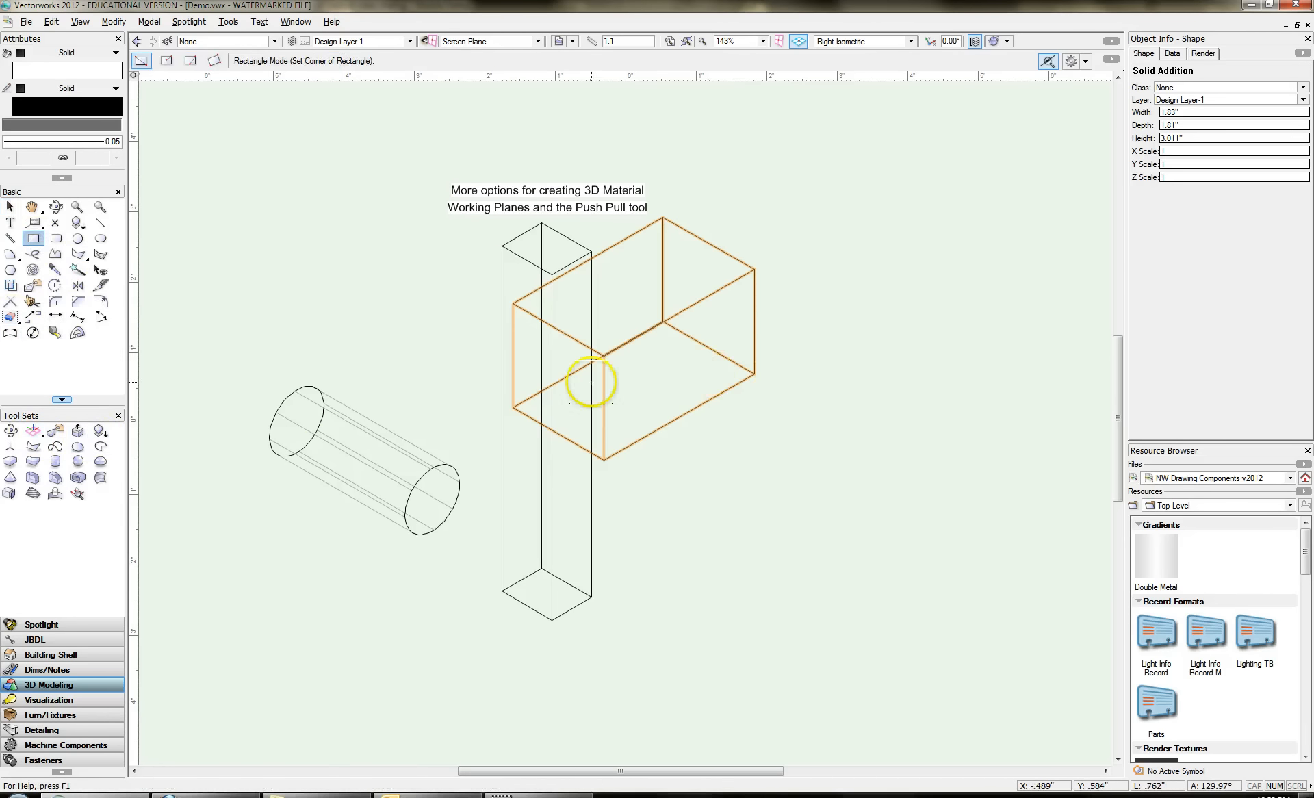
{"action": "left_click", "coordinate": [579, 375]}
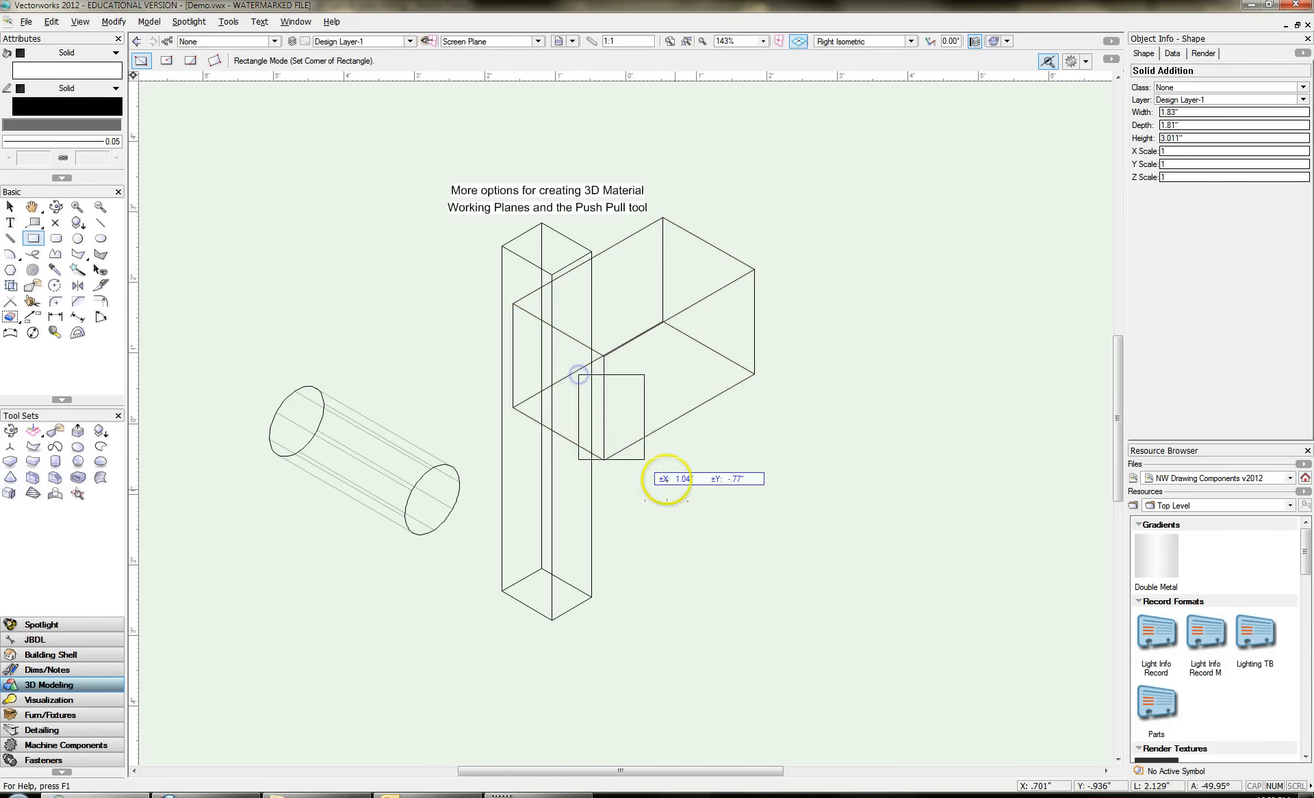
{"action": "left_click", "coordinate": [687, 502]}
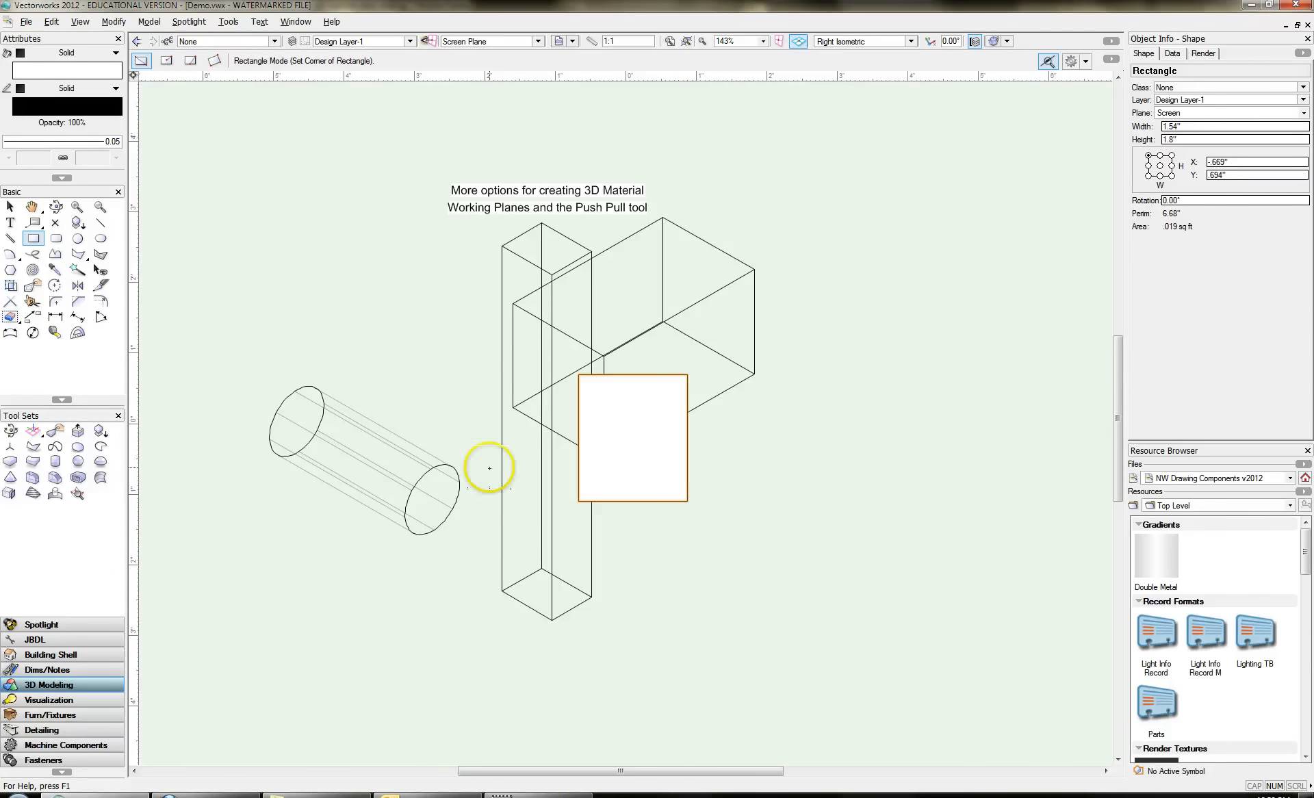
- Delete the rectangle drawn on the screen plane
{"action": "left_click", "coordinate": [10, 206]}
{"action": "left_click", "coordinate": [614, 502]}
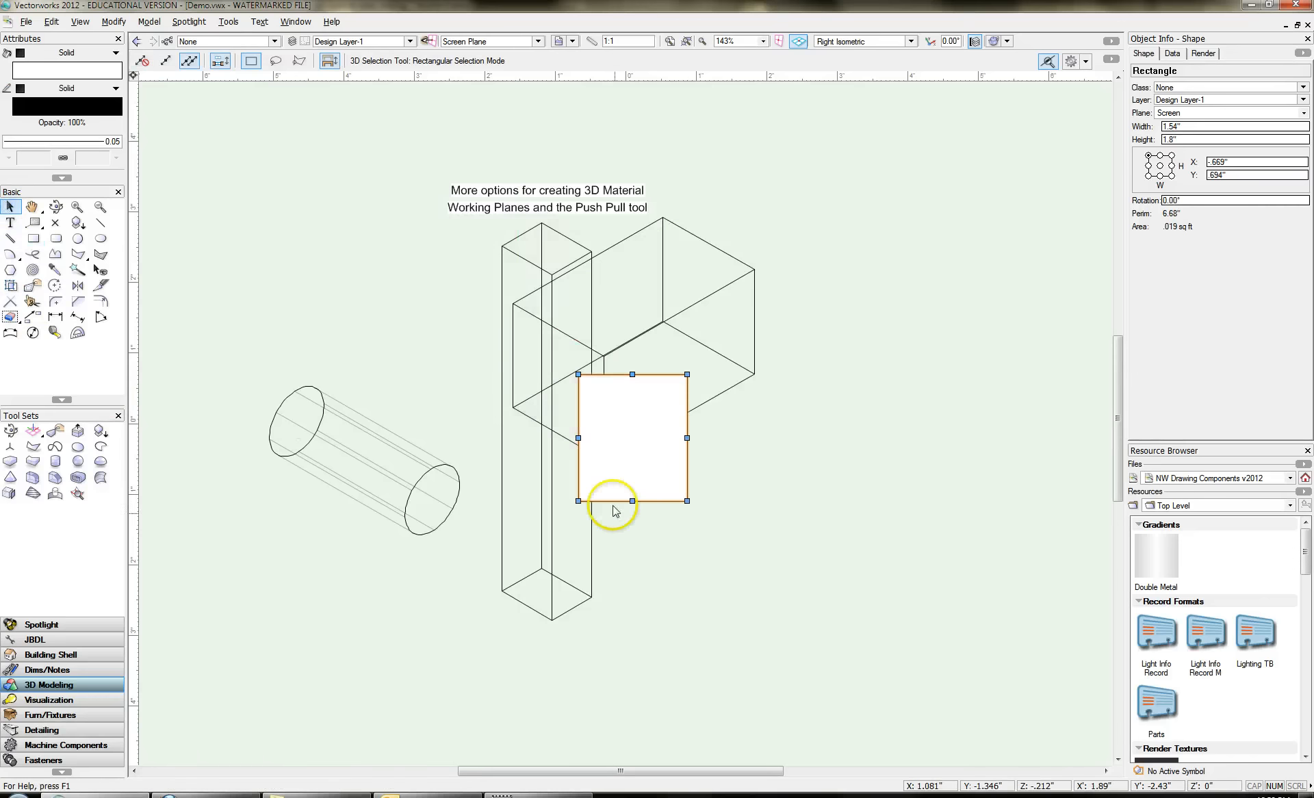
{"action": "key", "text": "Delete"}
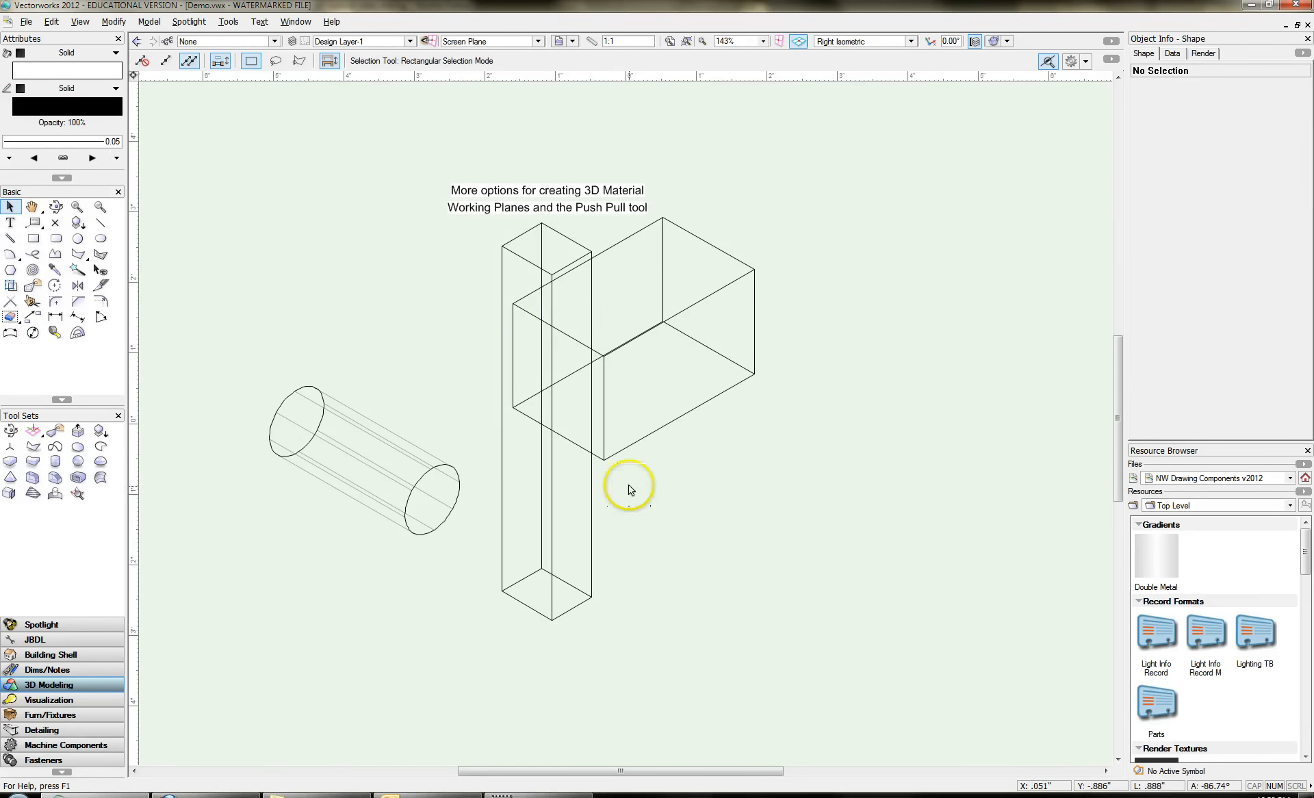
- Set the working plane on the block's long right-facing side and make Working Plane the active plane
{"action": "left_click", "coordinate": [33, 429]}
{"action": "left_click", "coordinate": [667, 377]}
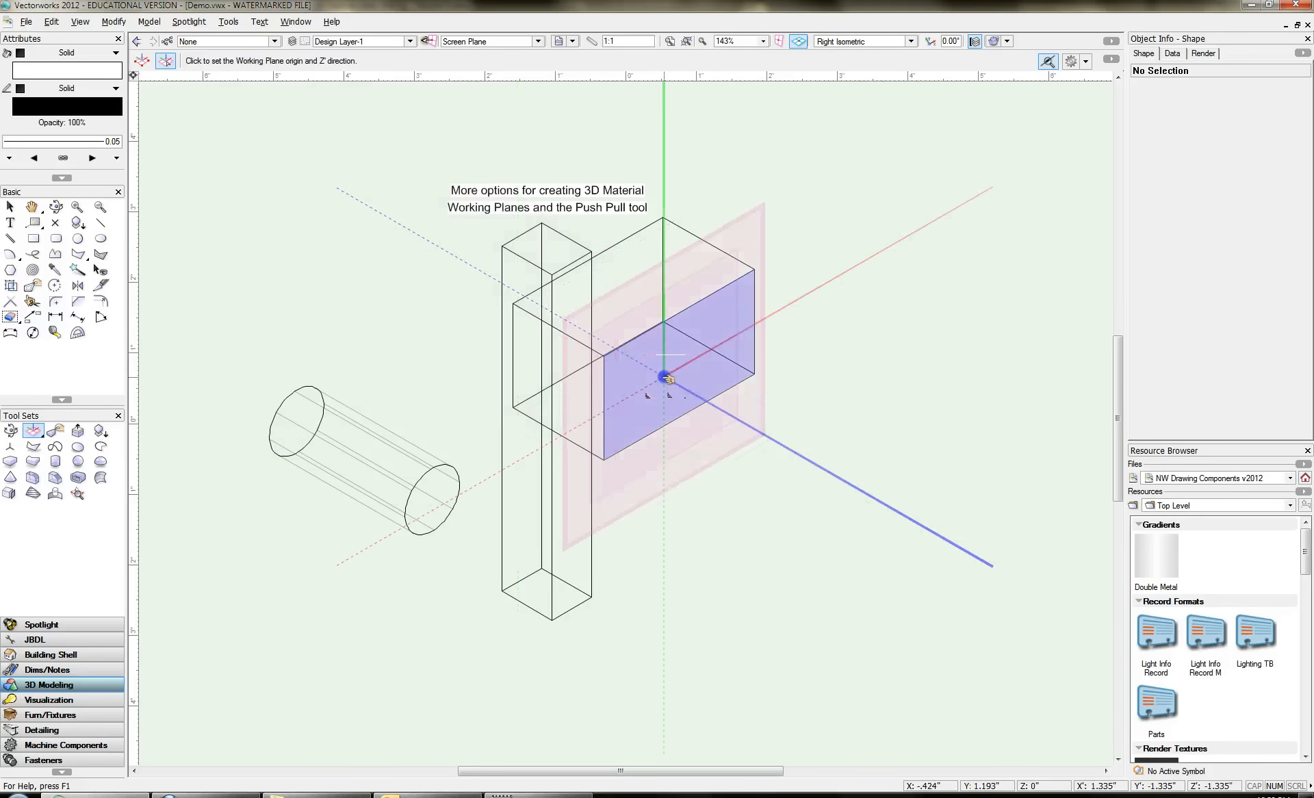
{"action": "left_click", "coordinate": [494, 41]}
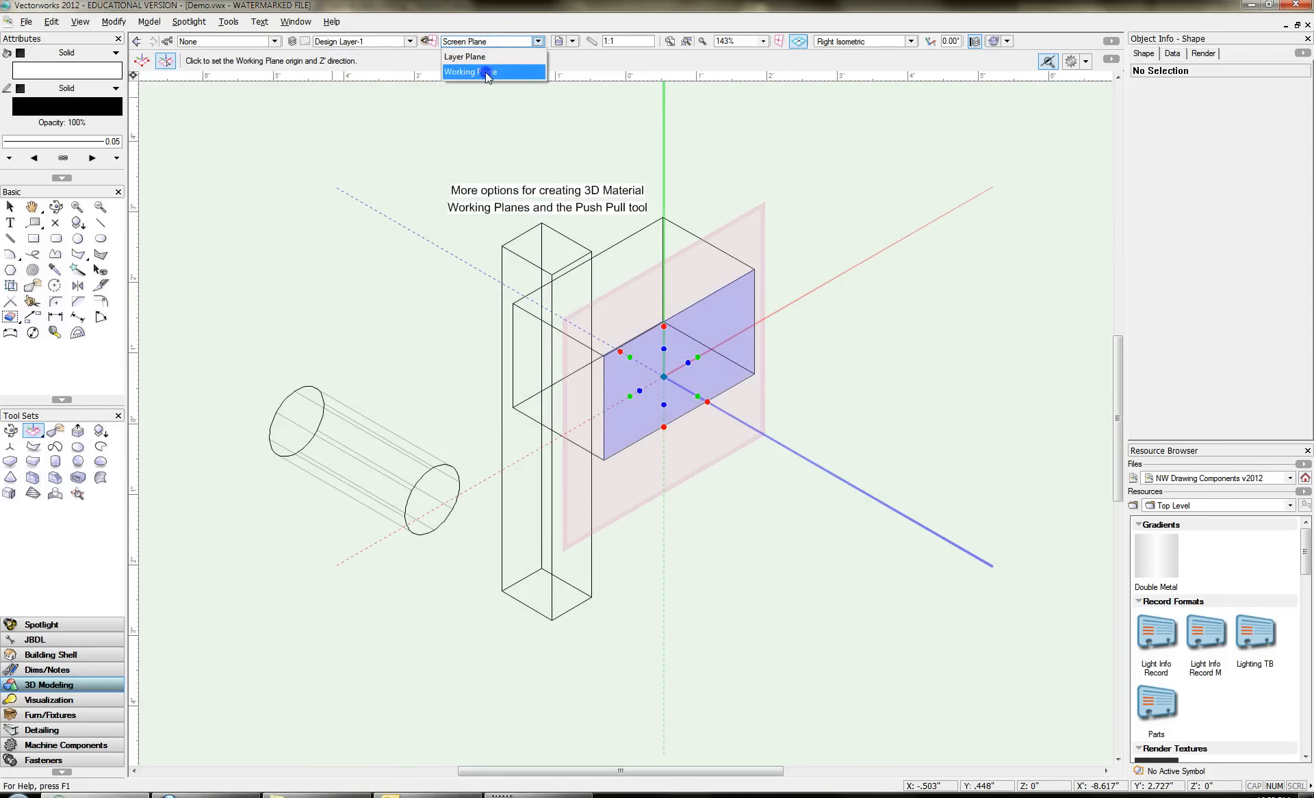
{"action": "left_click", "coordinate": [486, 72]}
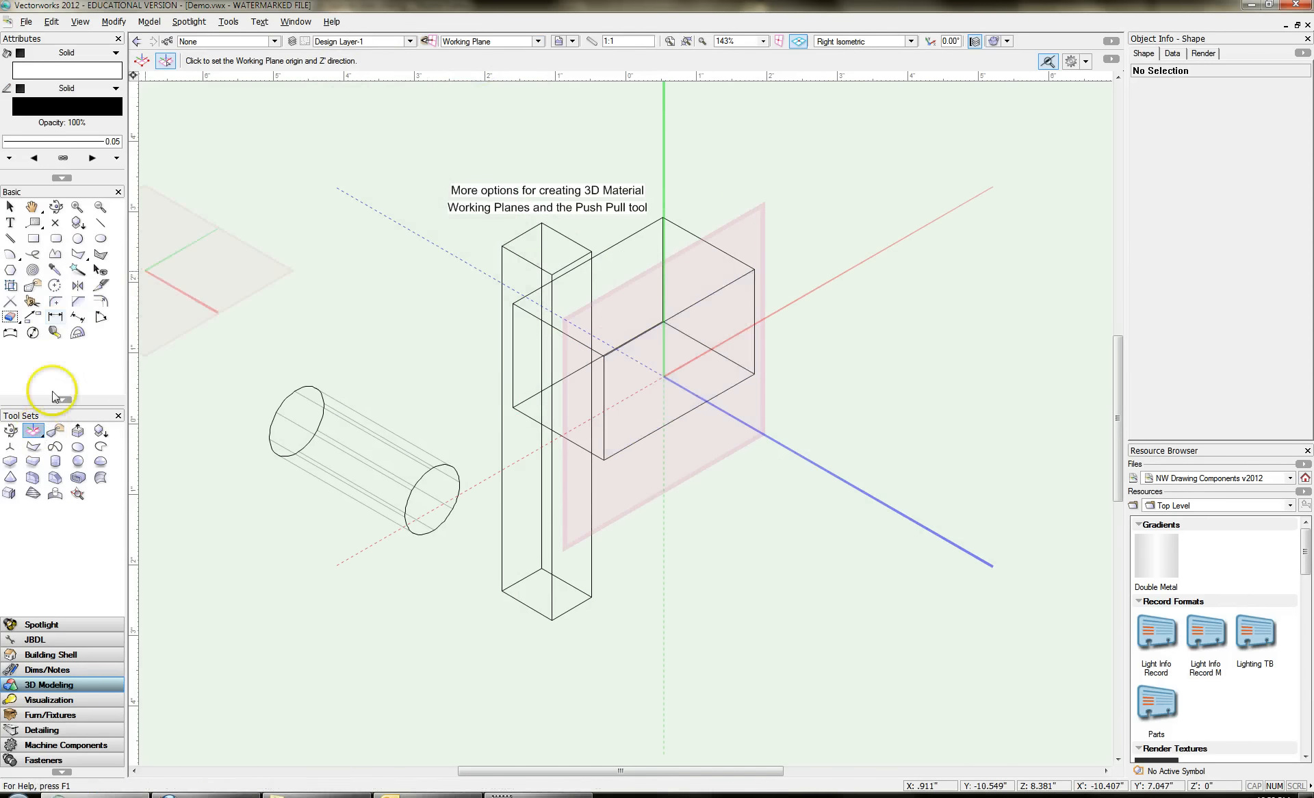
- Activate the Line tool, display the Snapping palette, and close the palette
{"action": "left_click", "coordinate": [100, 223]}
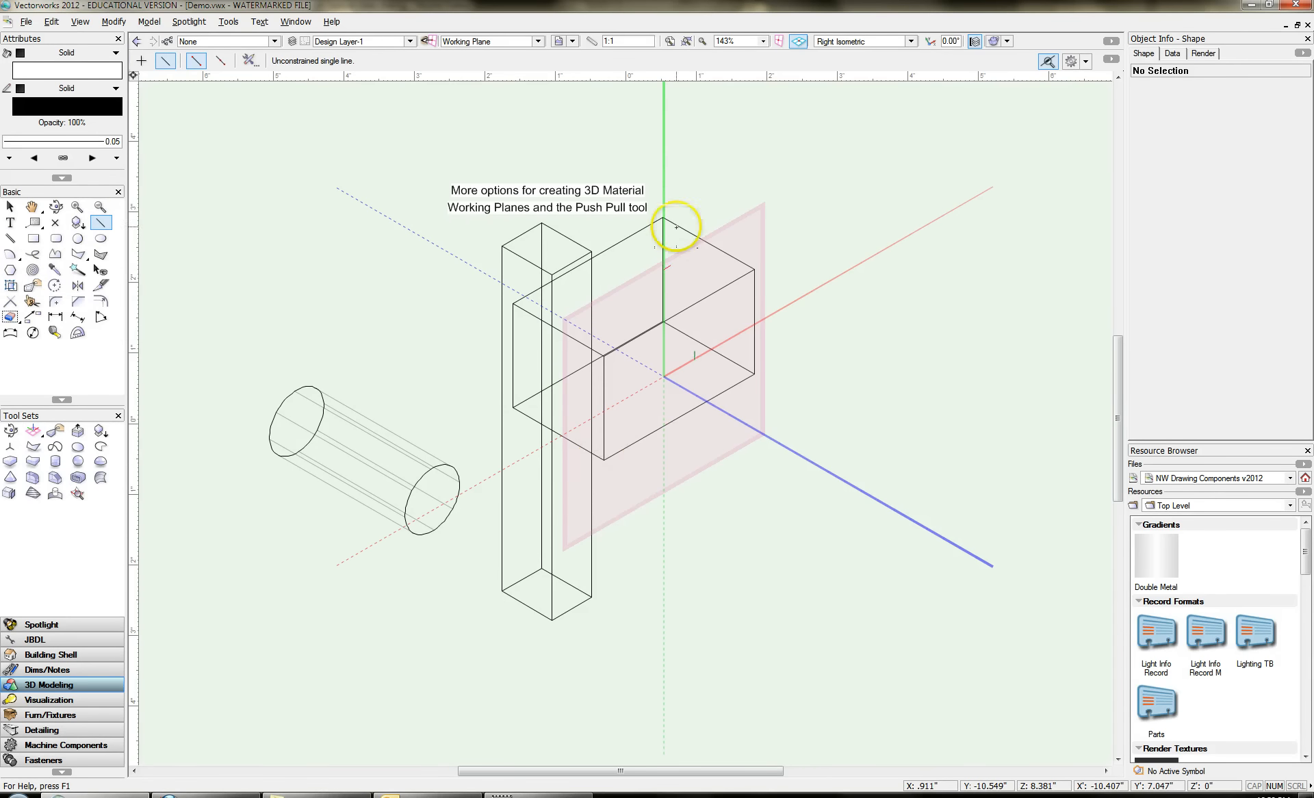
{"action": "left_click", "coordinate": [296, 22]}
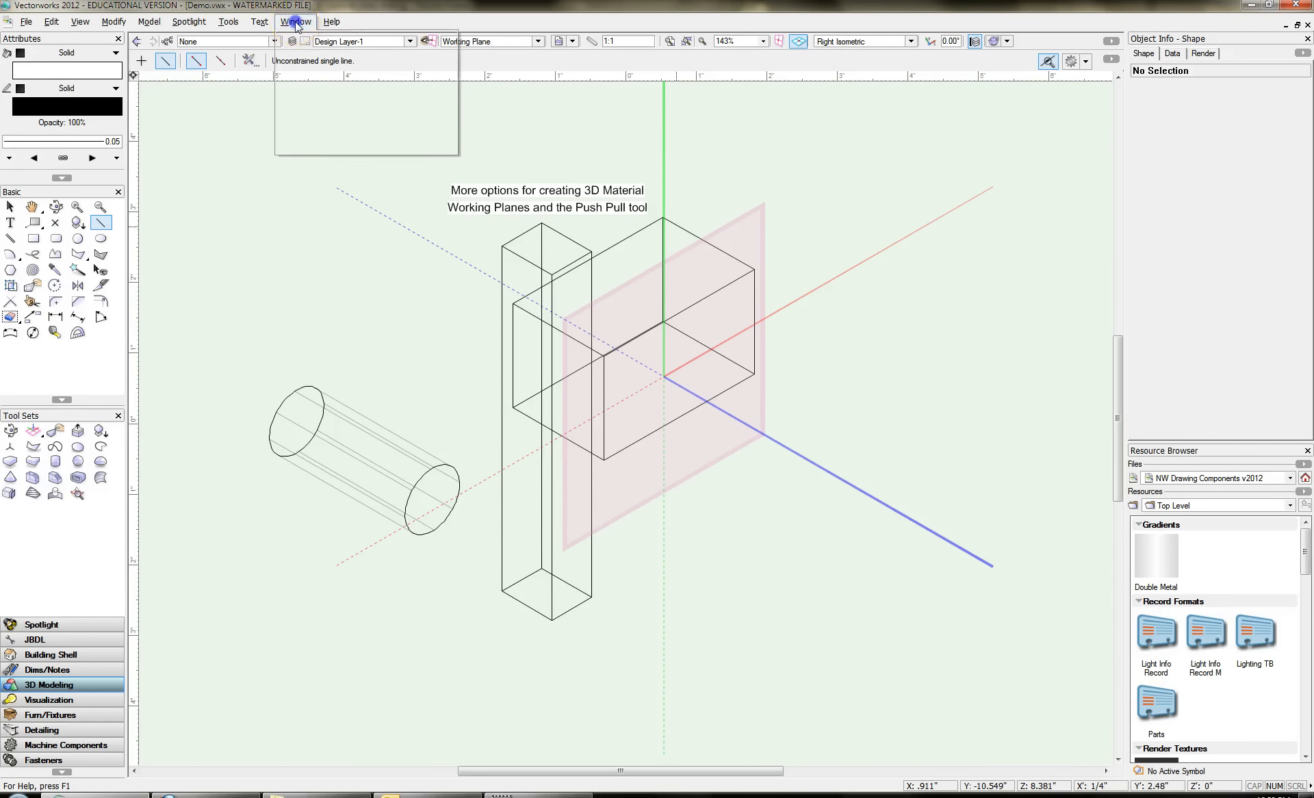
{"action": "mouse_move", "coordinate": [383, 40]}
{"action": "left_click", "coordinate": [542, 42]}
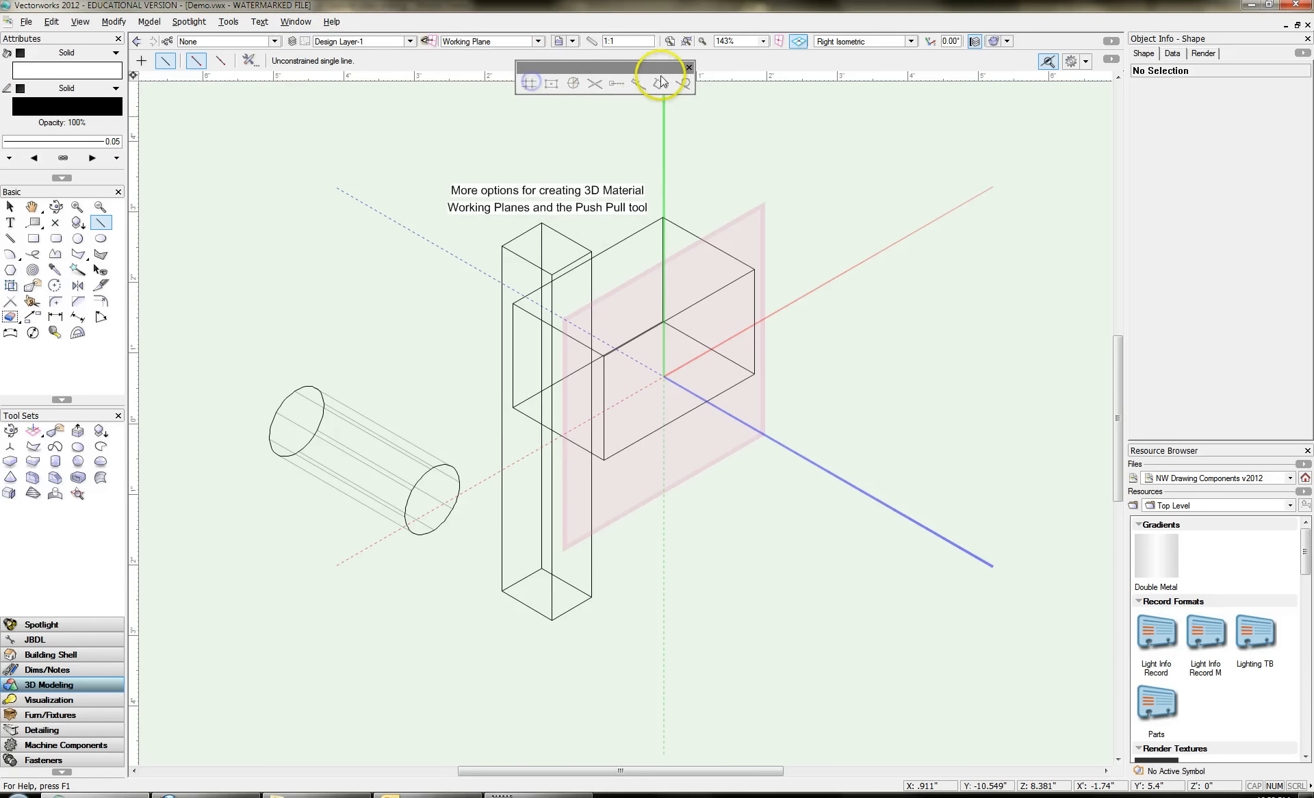
{"action": "left_click", "coordinate": [689, 68]}
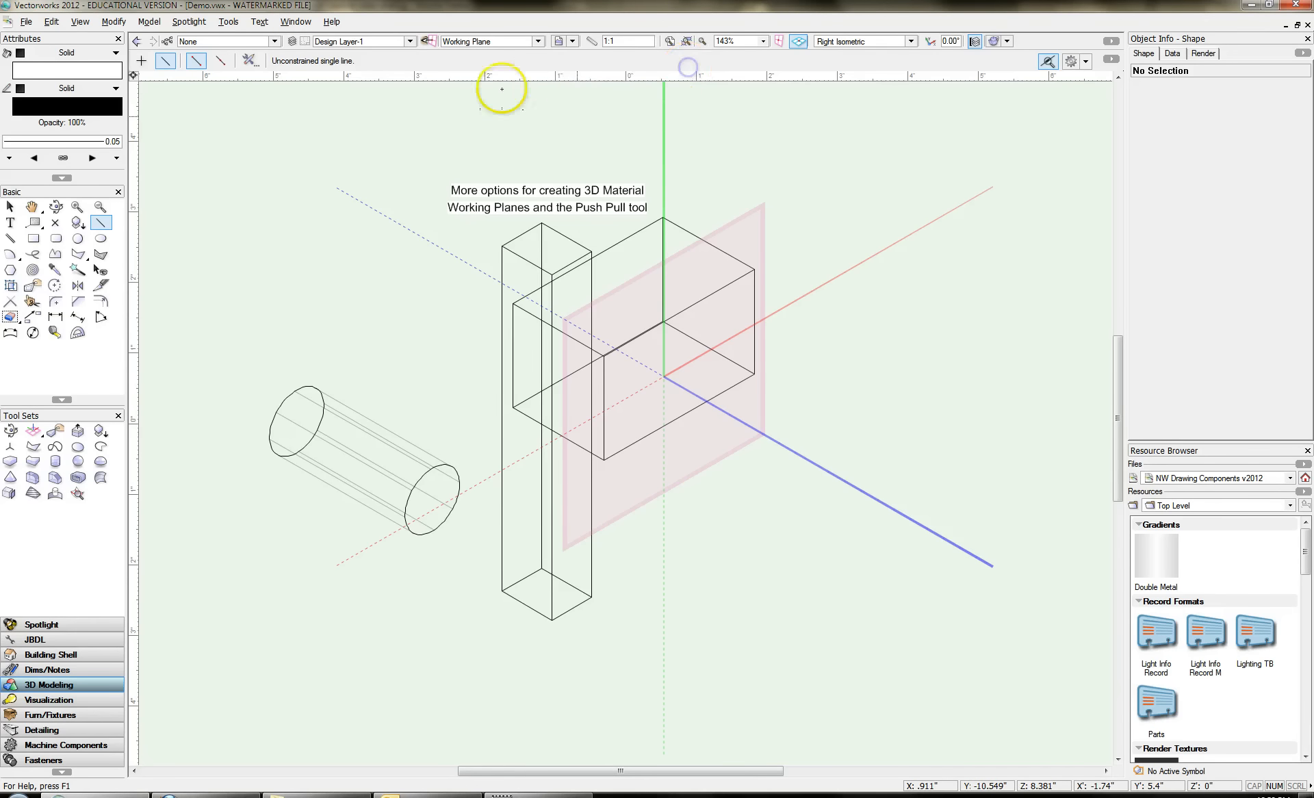
- Switch to the Top/Plan view, and show and close the Snapping palette twice
{"action": "left_click", "coordinate": [912, 41]}
{"action": "left_click", "coordinate": [880, 50]}
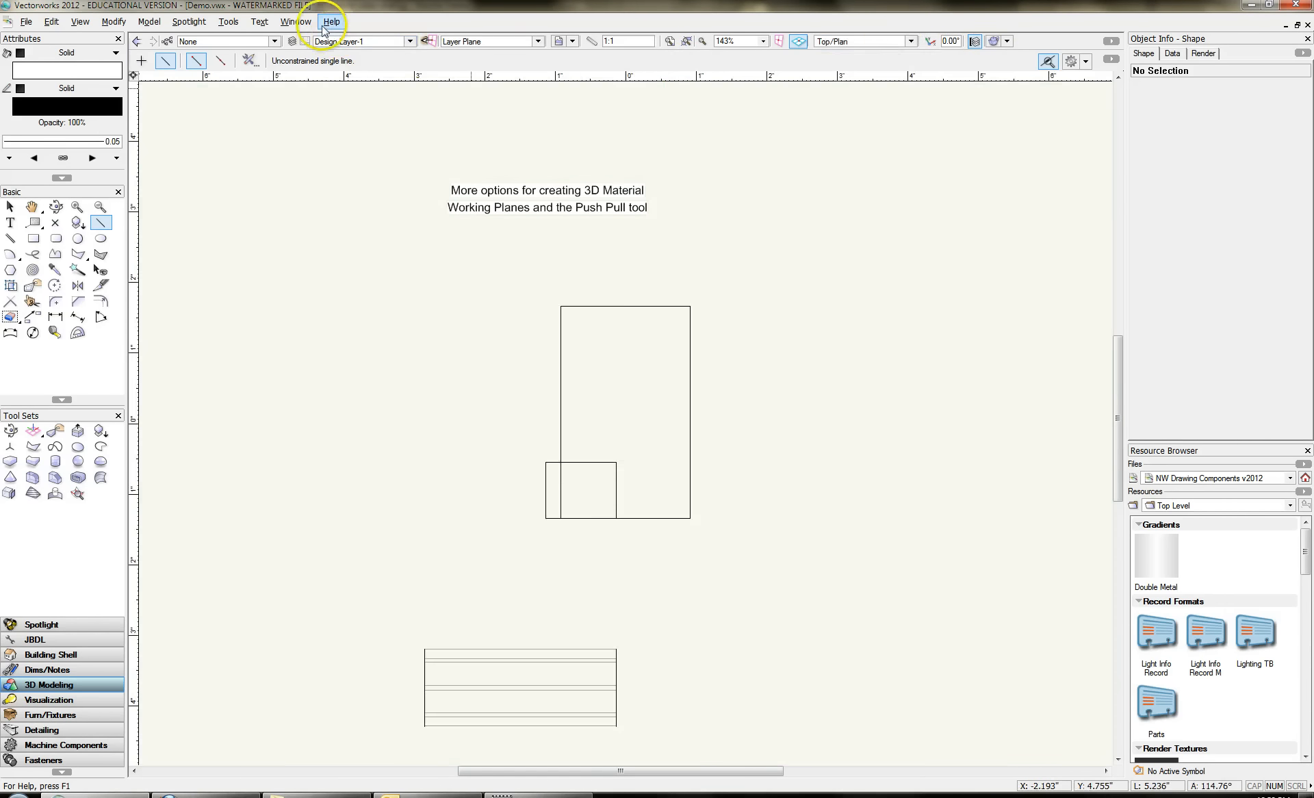
{"action": "left_click", "coordinate": [293, 21]}
{"action": "mouse_move", "coordinate": [369, 39]}
{"action": "left_click", "coordinate": [492, 42]}
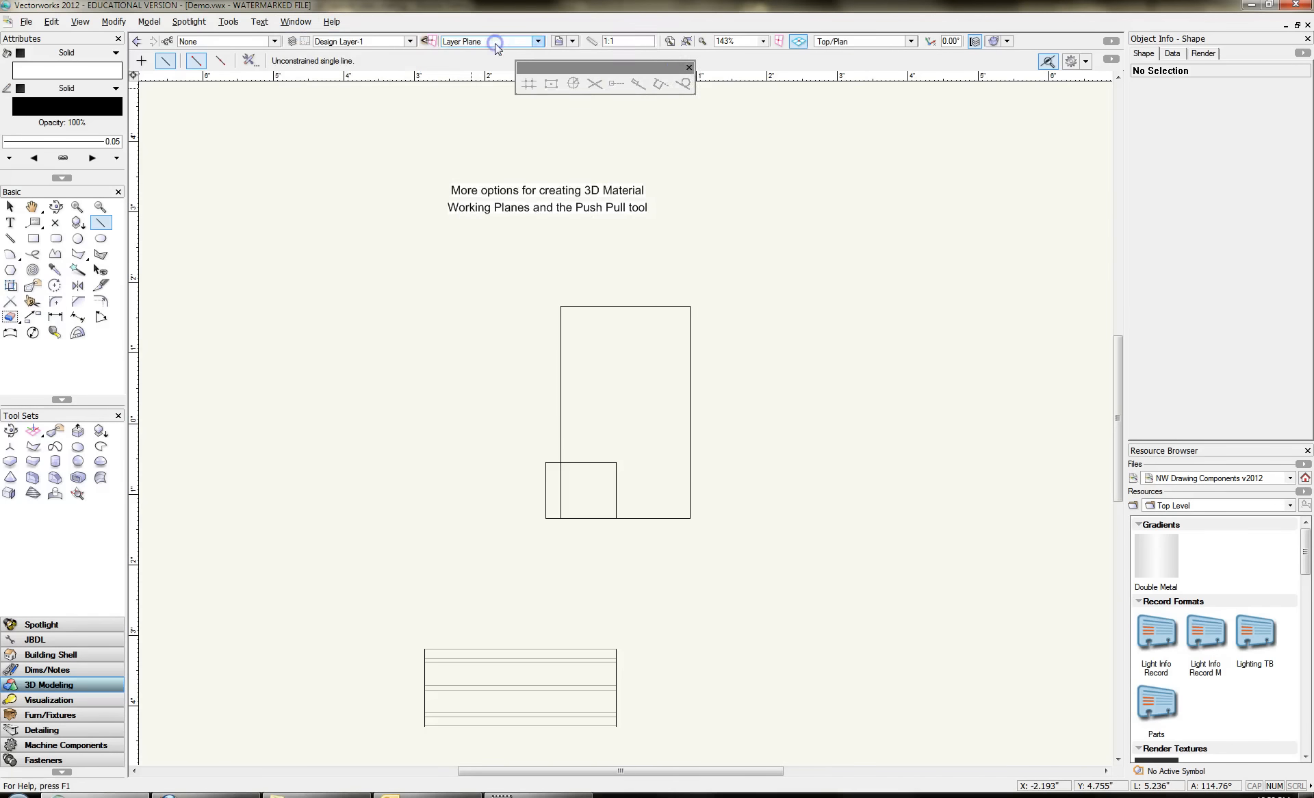
{"action": "left_click", "coordinate": [10, 206]}
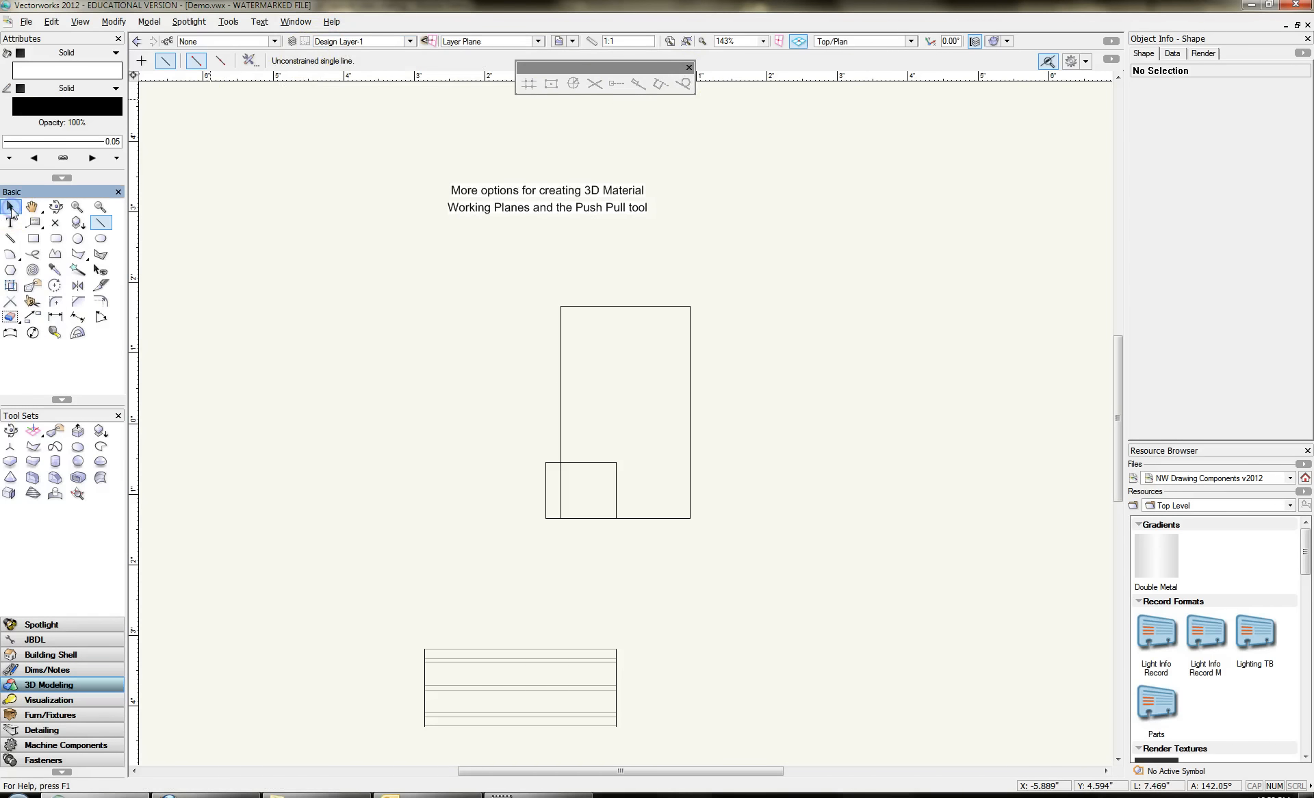
{"action": "left_click", "coordinate": [689, 67]}
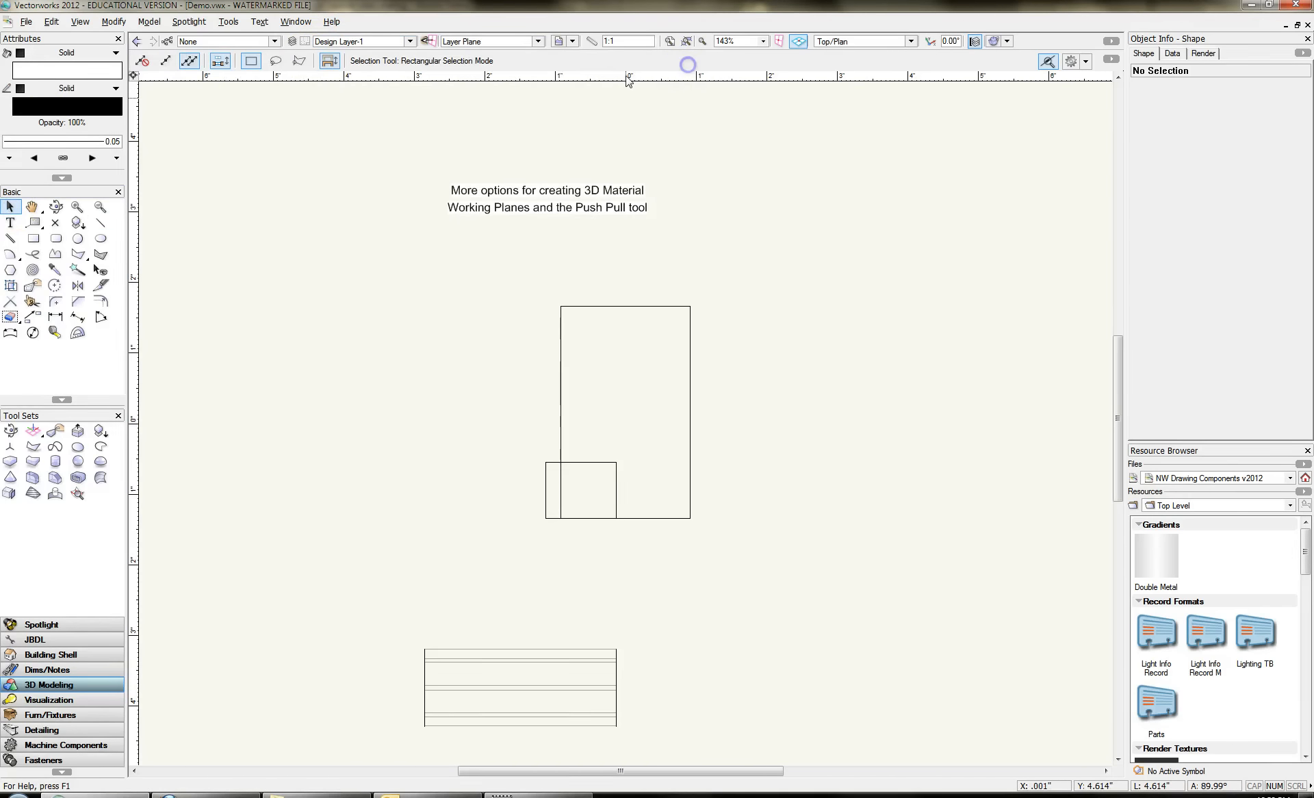
{"action": "left_click", "coordinate": [310, 22]}
{"action": "mouse_move", "coordinate": [342, 38]}
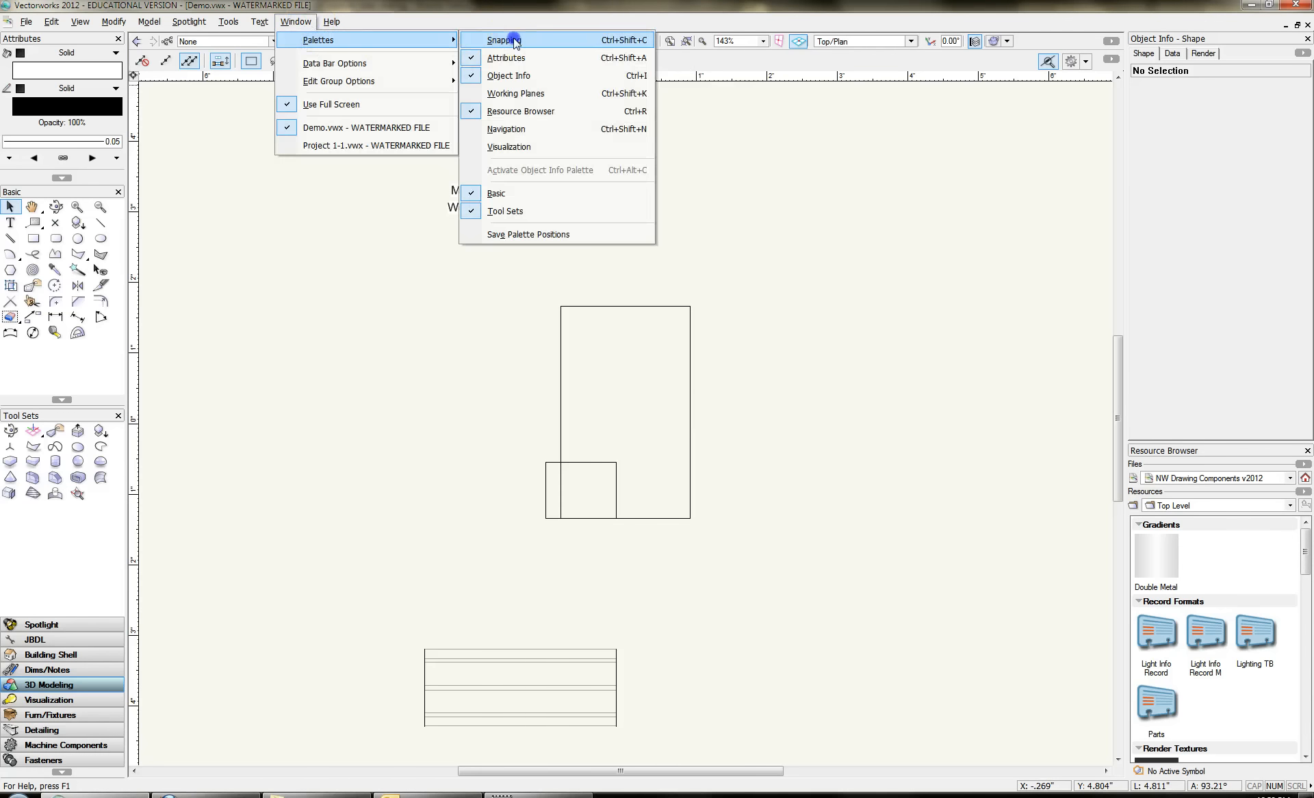
{"action": "left_click", "coordinate": [512, 39]}
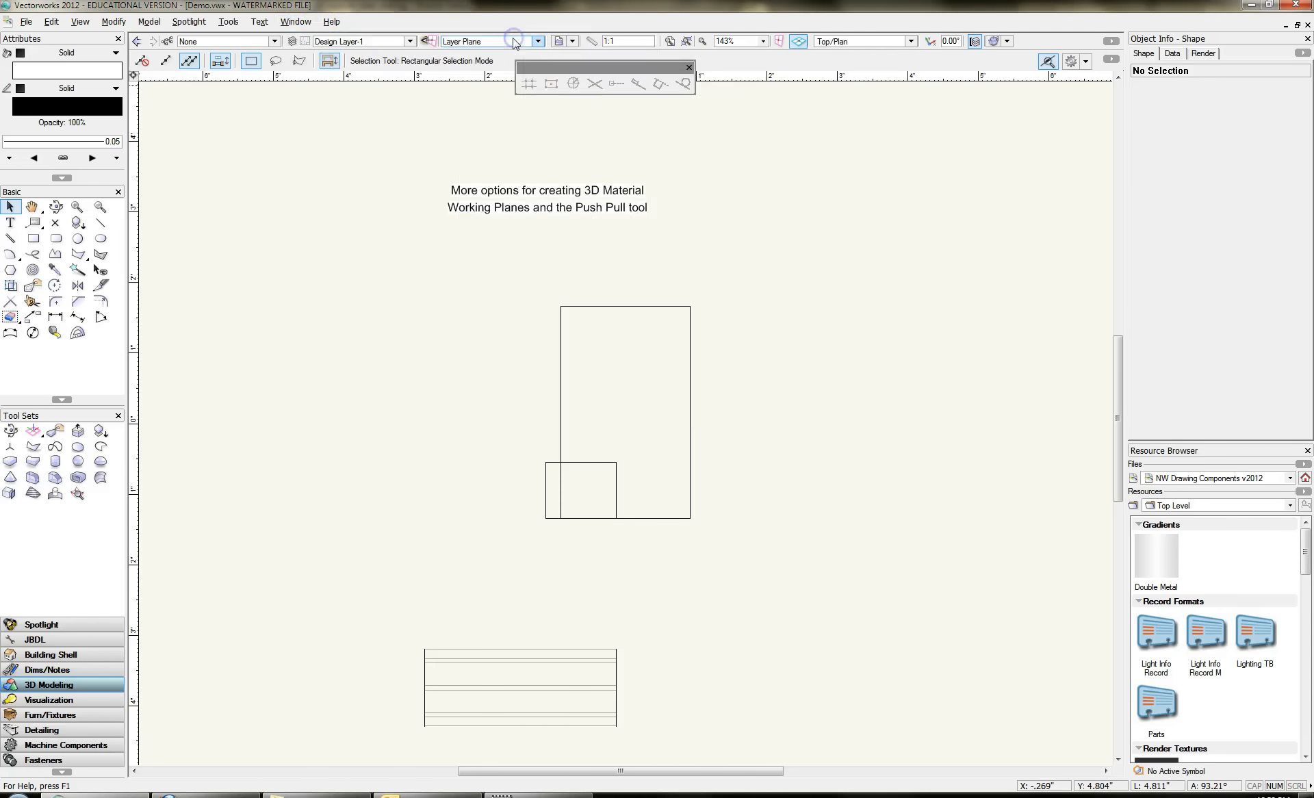
{"action": "left_click", "coordinate": [688, 67]}
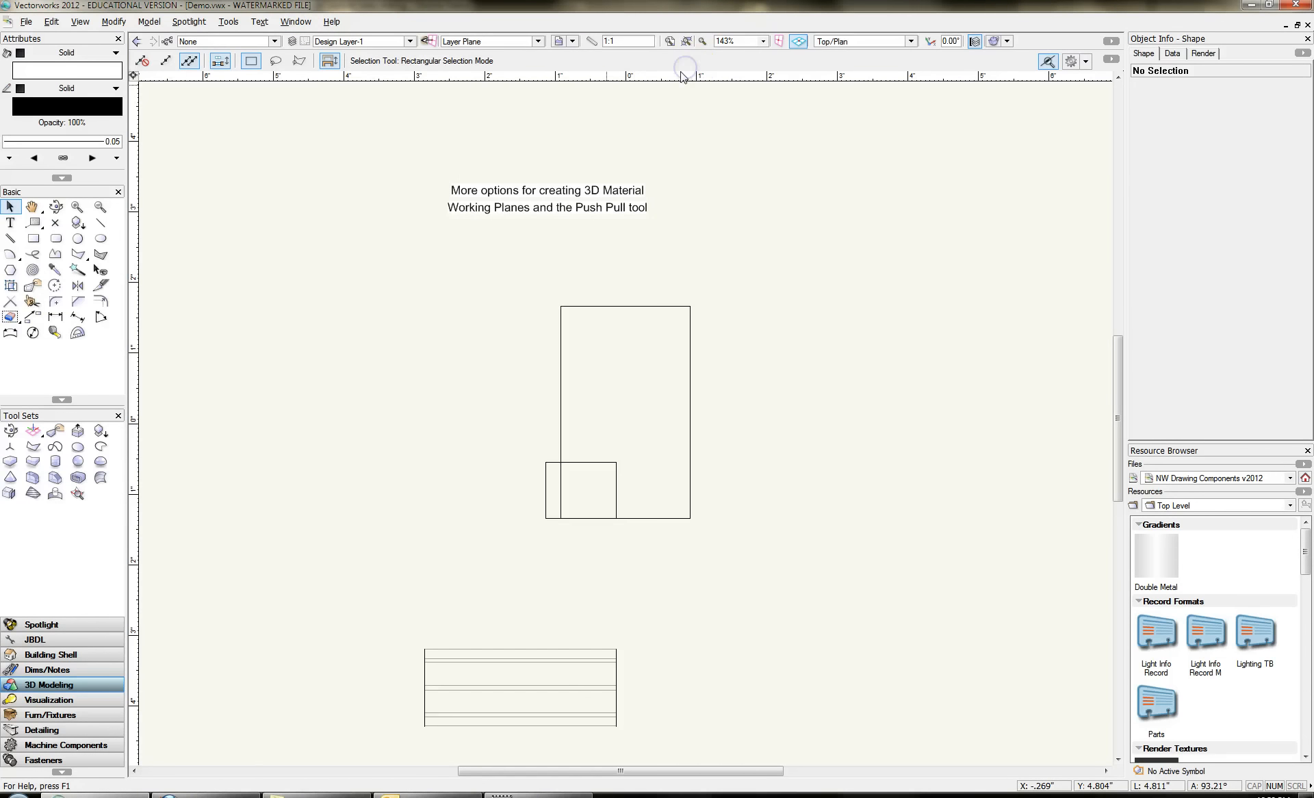
- Switch to the Right Isometric view and set the working plane on the block's long right-facing side
{"action": "left_click", "coordinate": [843, 42]}
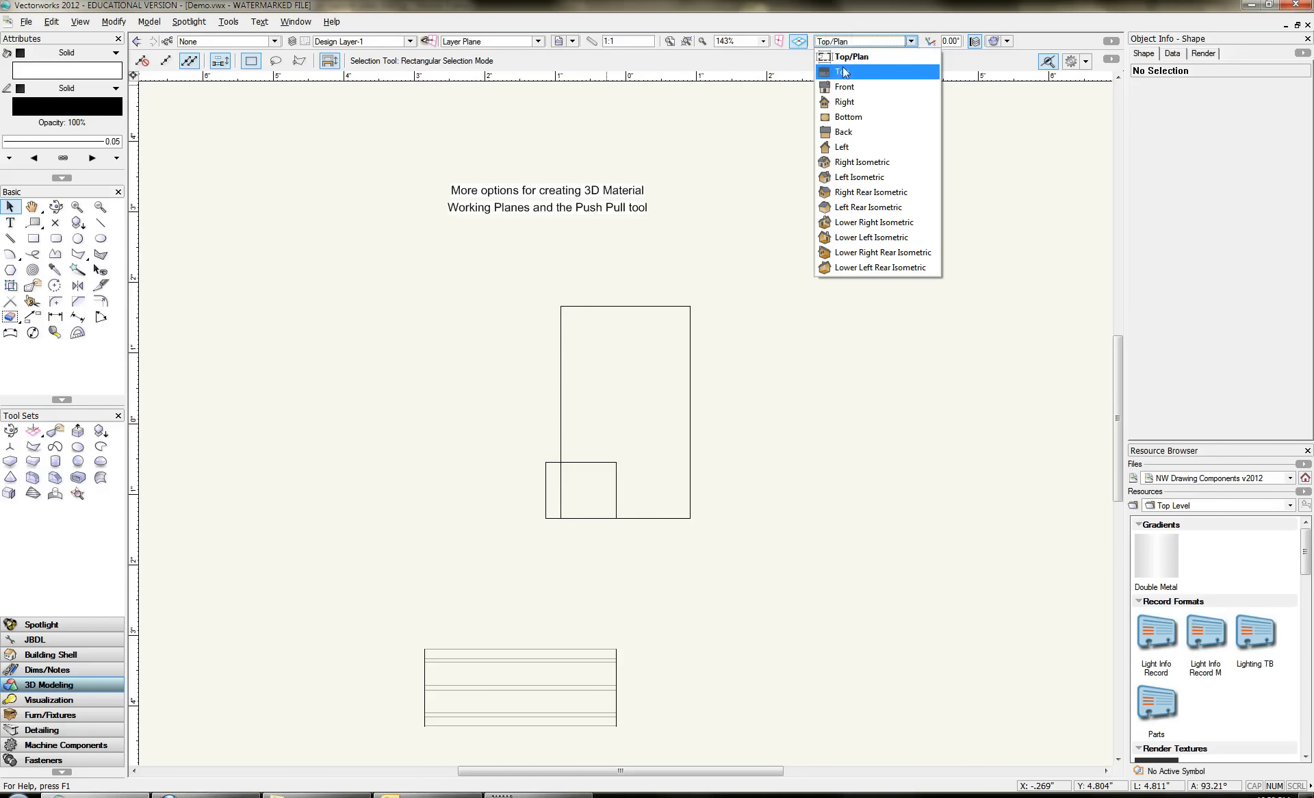
{"action": "left_click", "coordinate": [860, 161]}
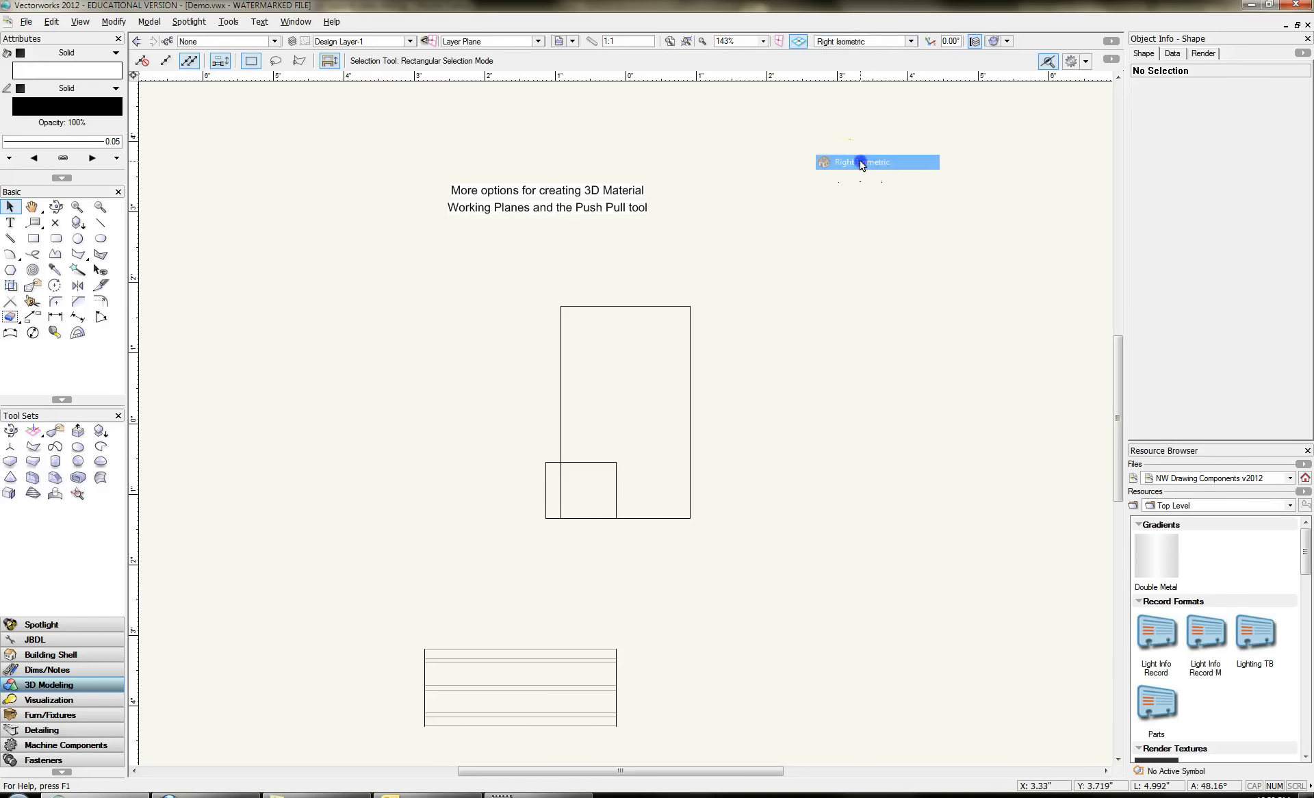
{"action": "left_click", "coordinate": [101, 222]}
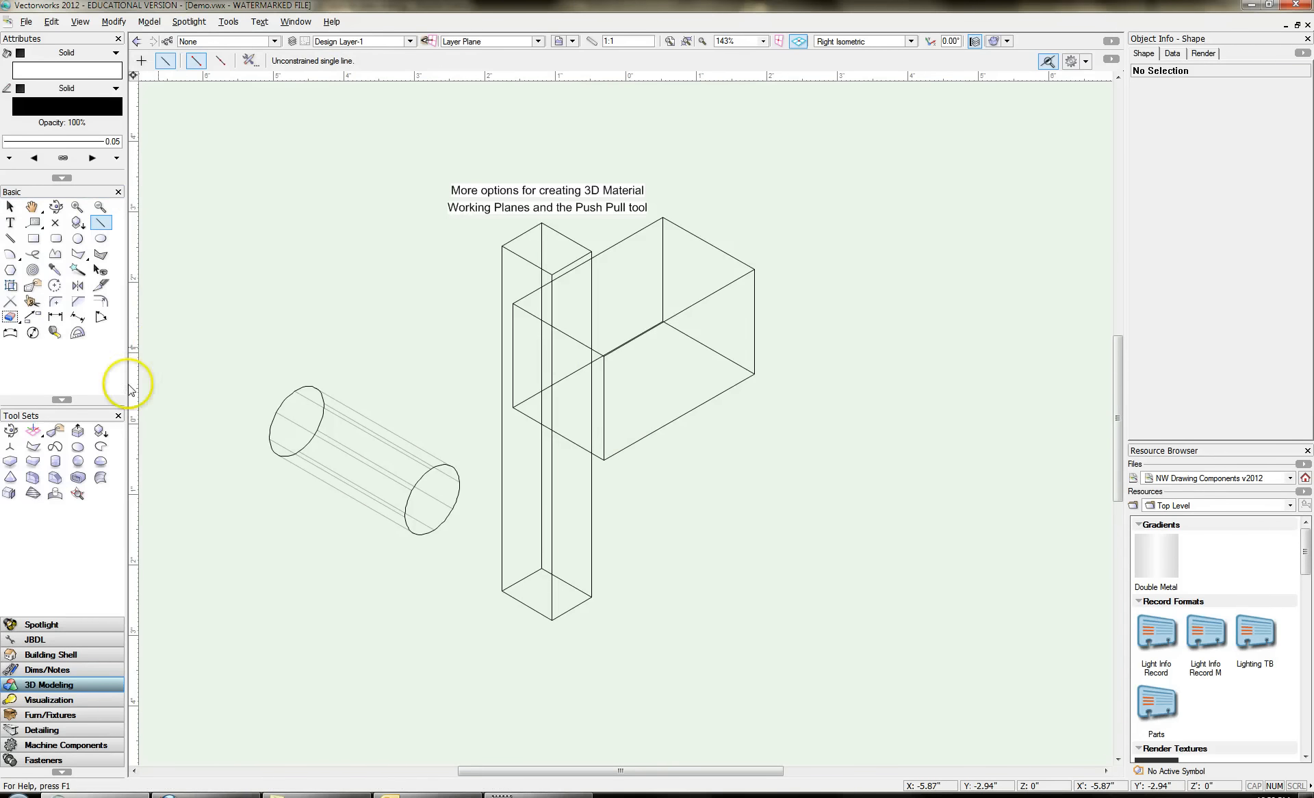
{"action": "left_click", "coordinate": [486, 41]}
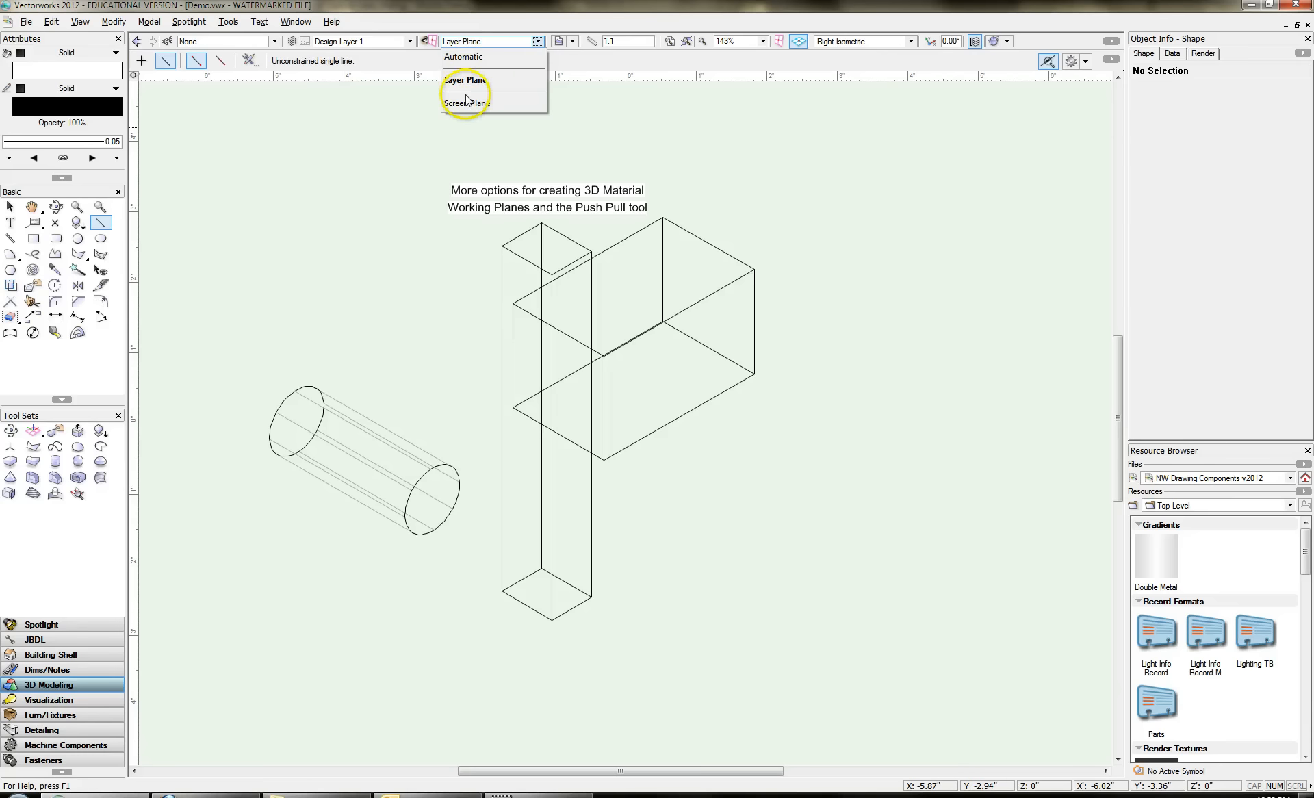
{"action": "left_click", "coordinate": [31, 430]}
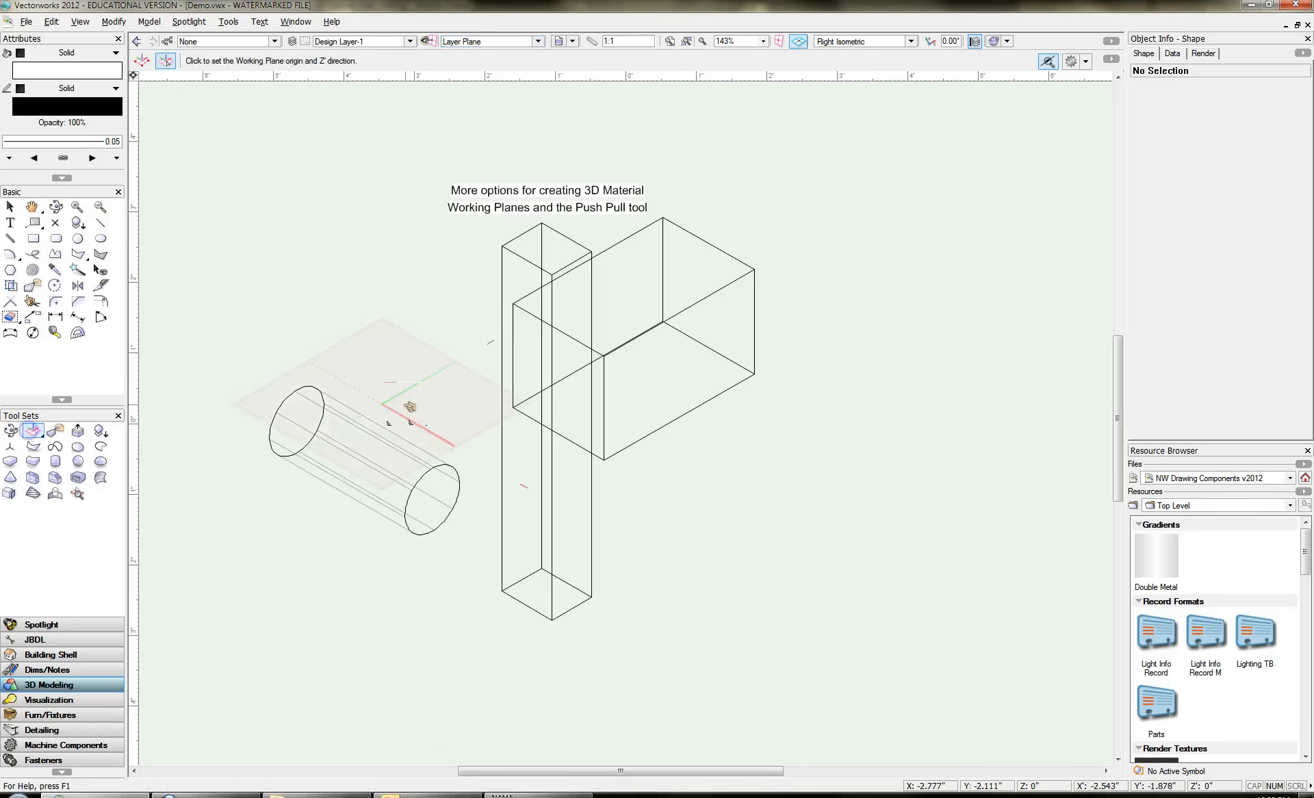
{"action": "left_click", "coordinate": [655, 376]}
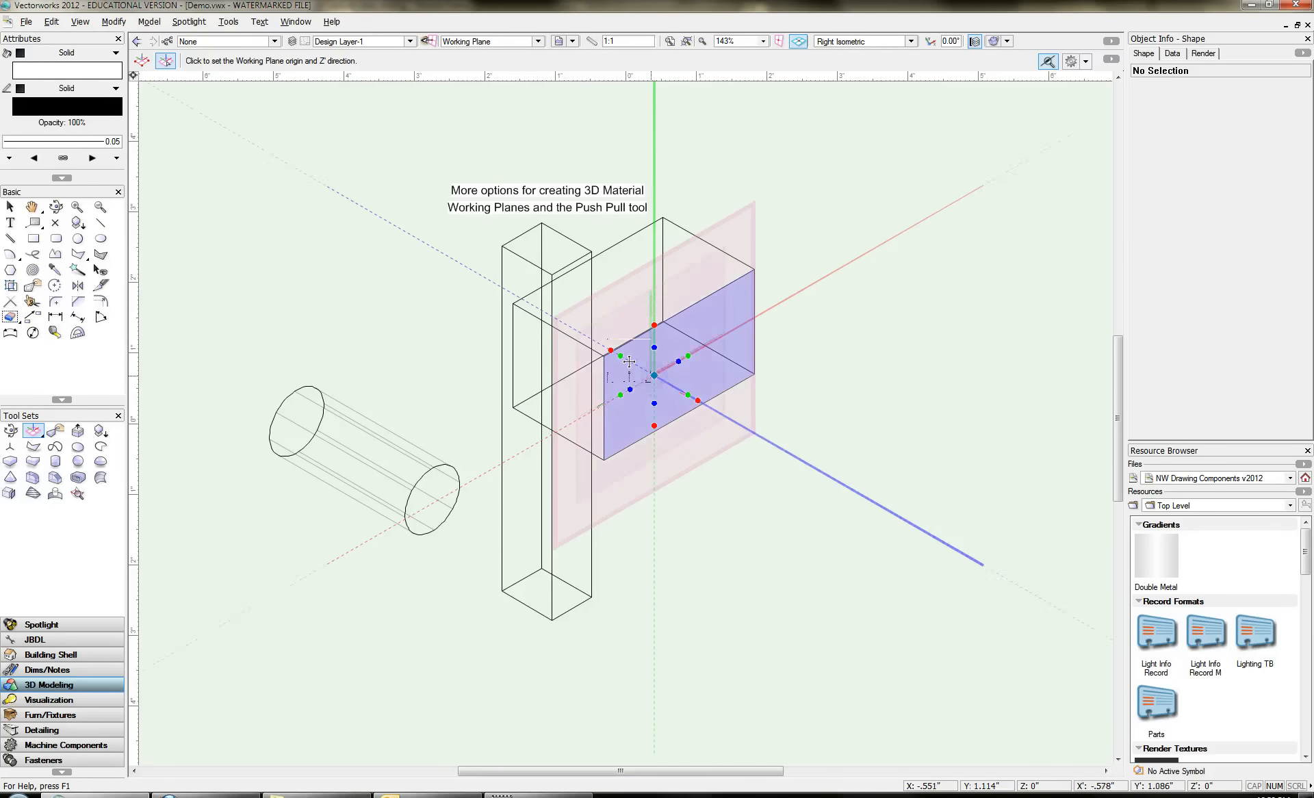
- Draw a diagonal line across the block's long right-facing side, from its lower front corner to its upper rear corner
{"action": "left_click", "coordinate": [98, 227]}
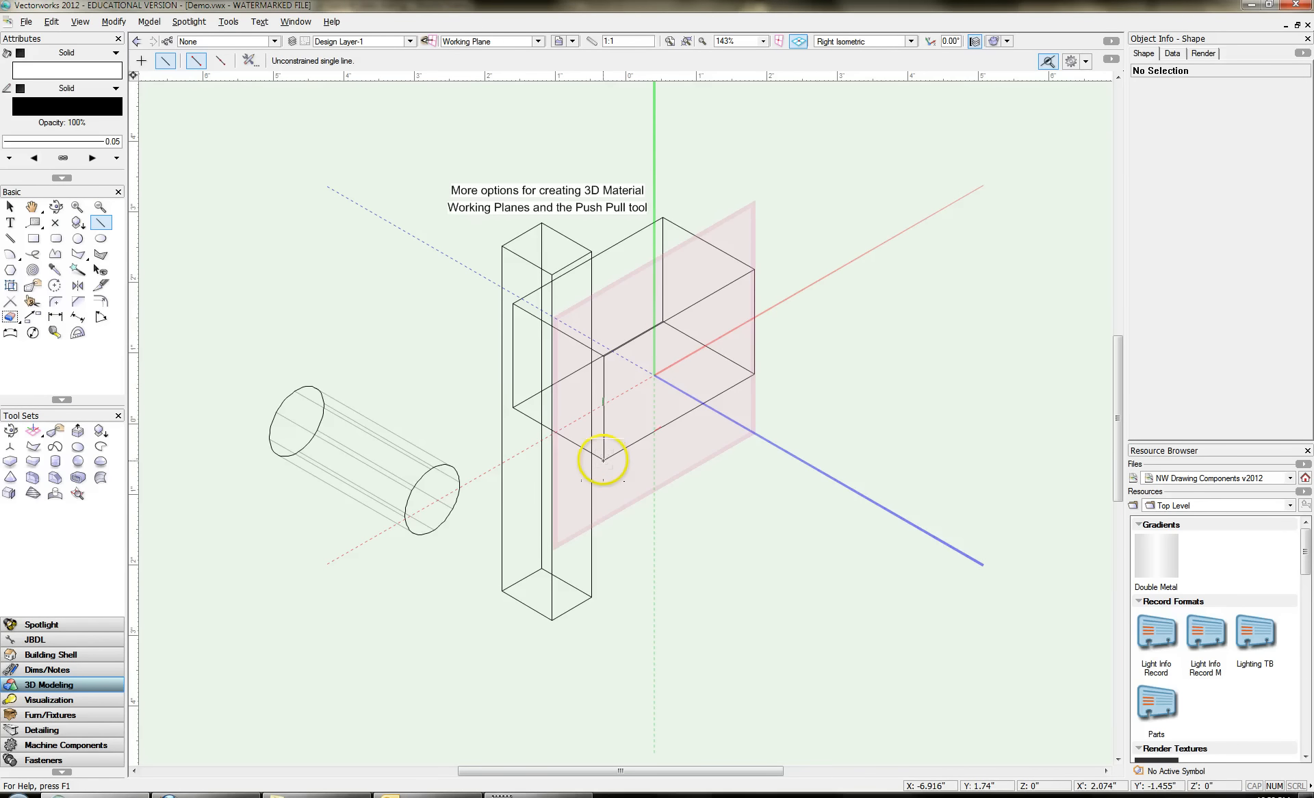
{"action": "left_click", "coordinate": [604, 460]}
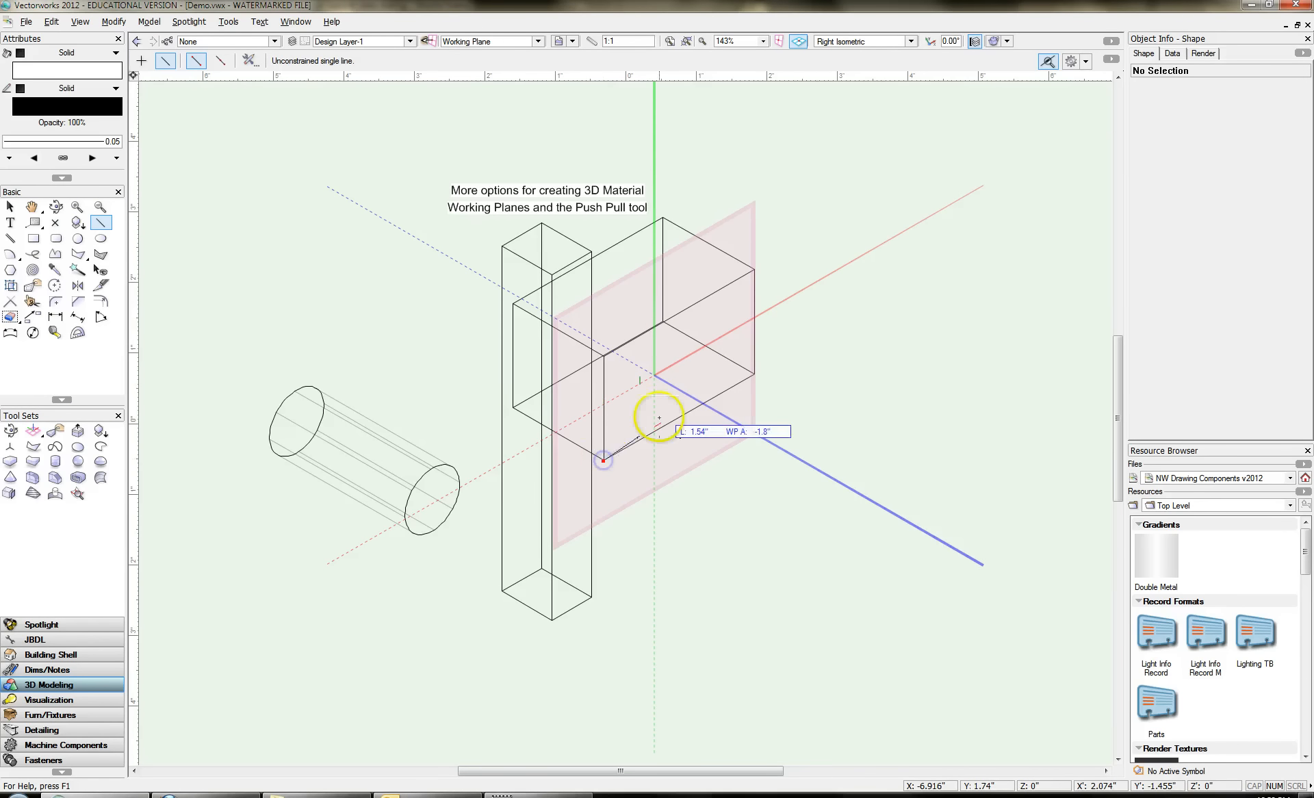
{"action": "left_click", "coordinate": [754, 271]}
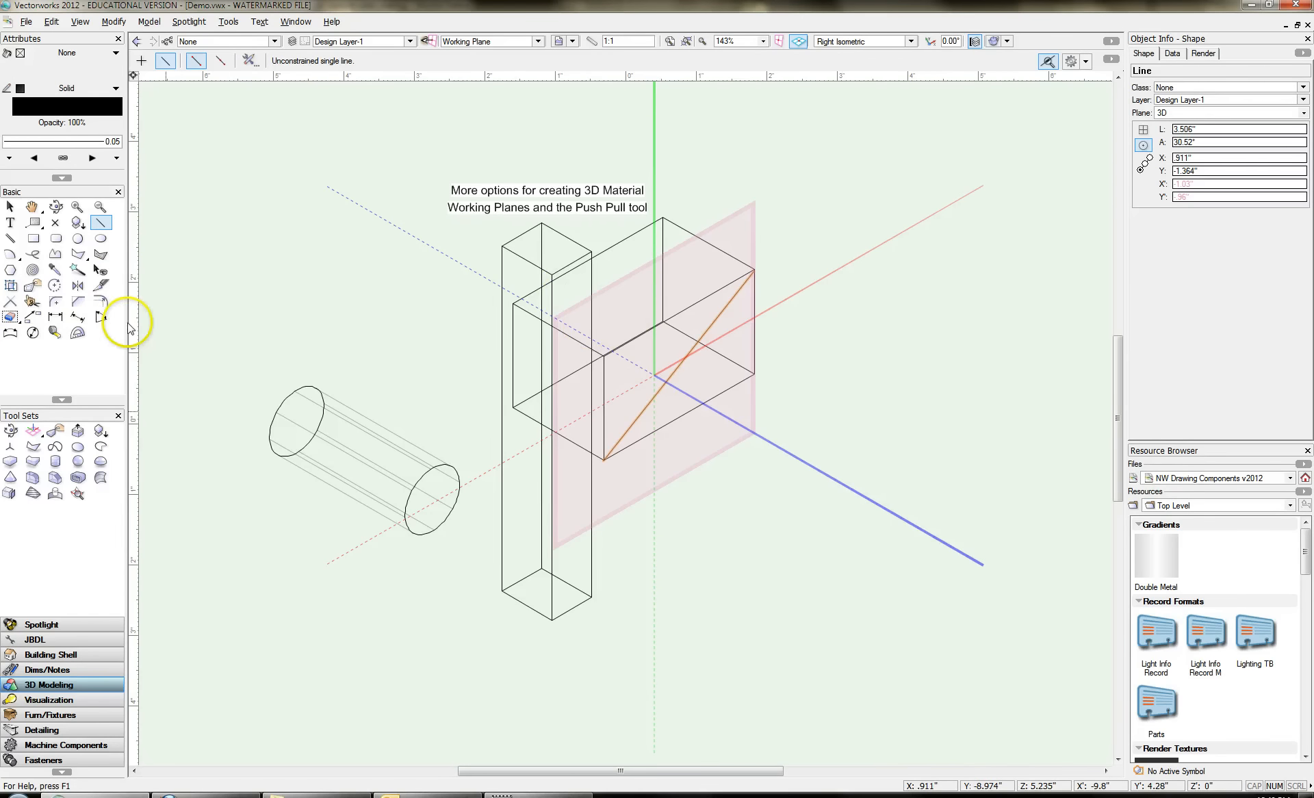
- Push the block's long right-facing side inward with Push/Pull until the block is about 1.01" wide
{"action": "left_click", "coordinate": [78, 429]}
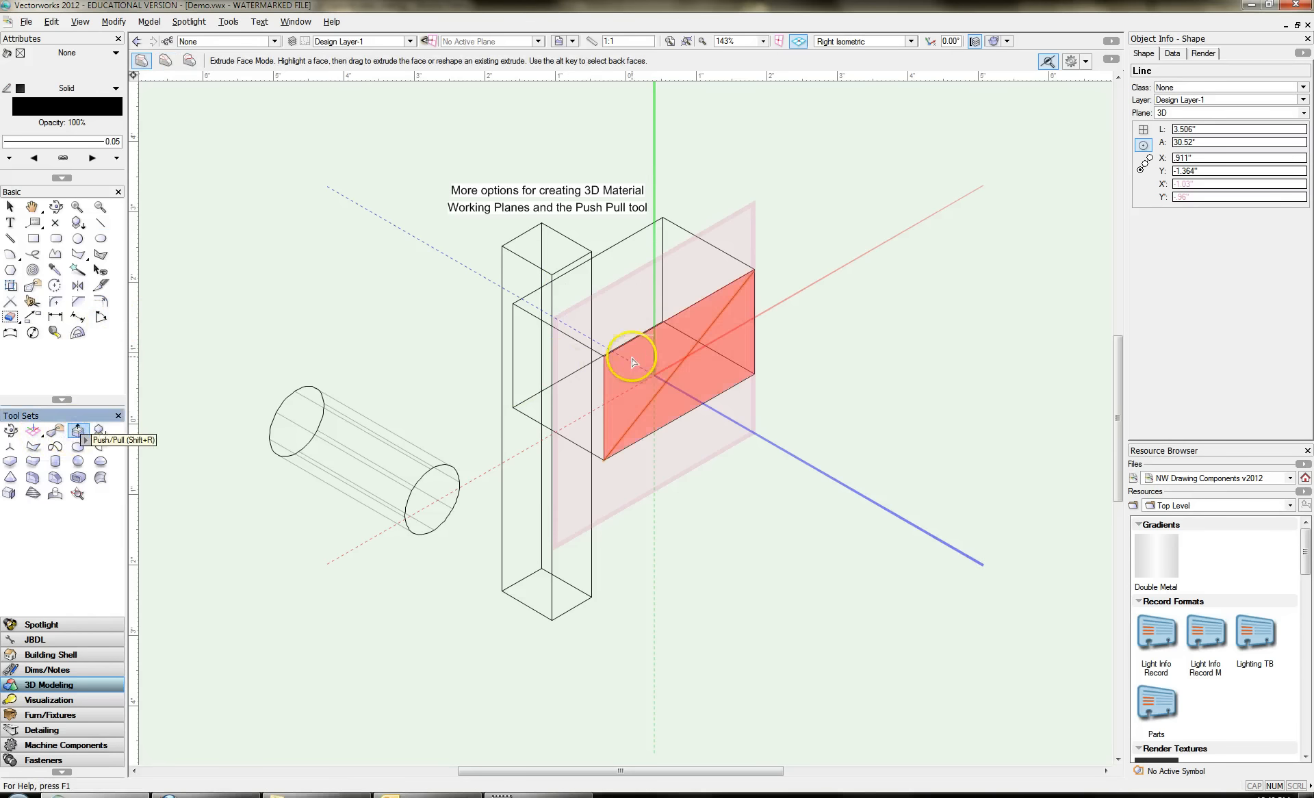
{"action": "left_click_drag", "start_coordinate": [708, 364], "coordinate": [660, 300]}
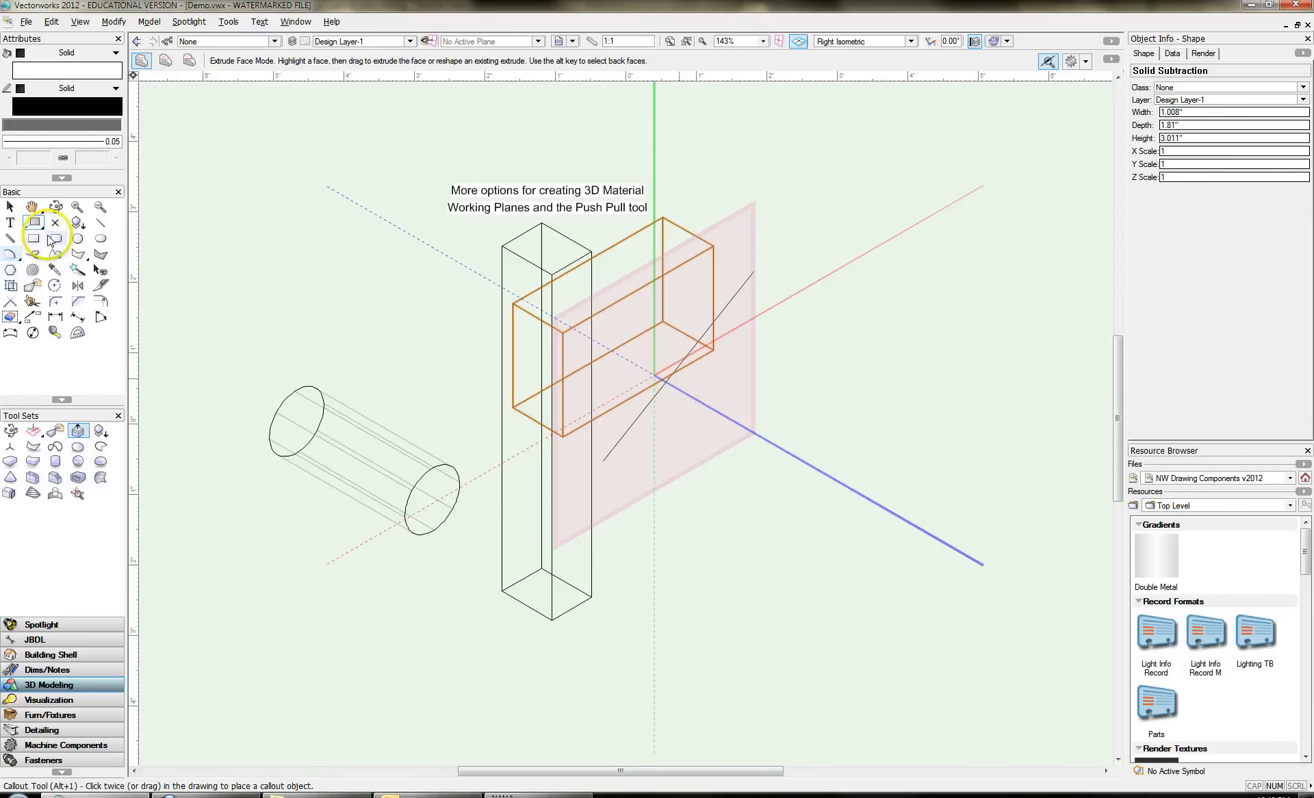
{"action": "left_click", "coordinate": [10, 206]}
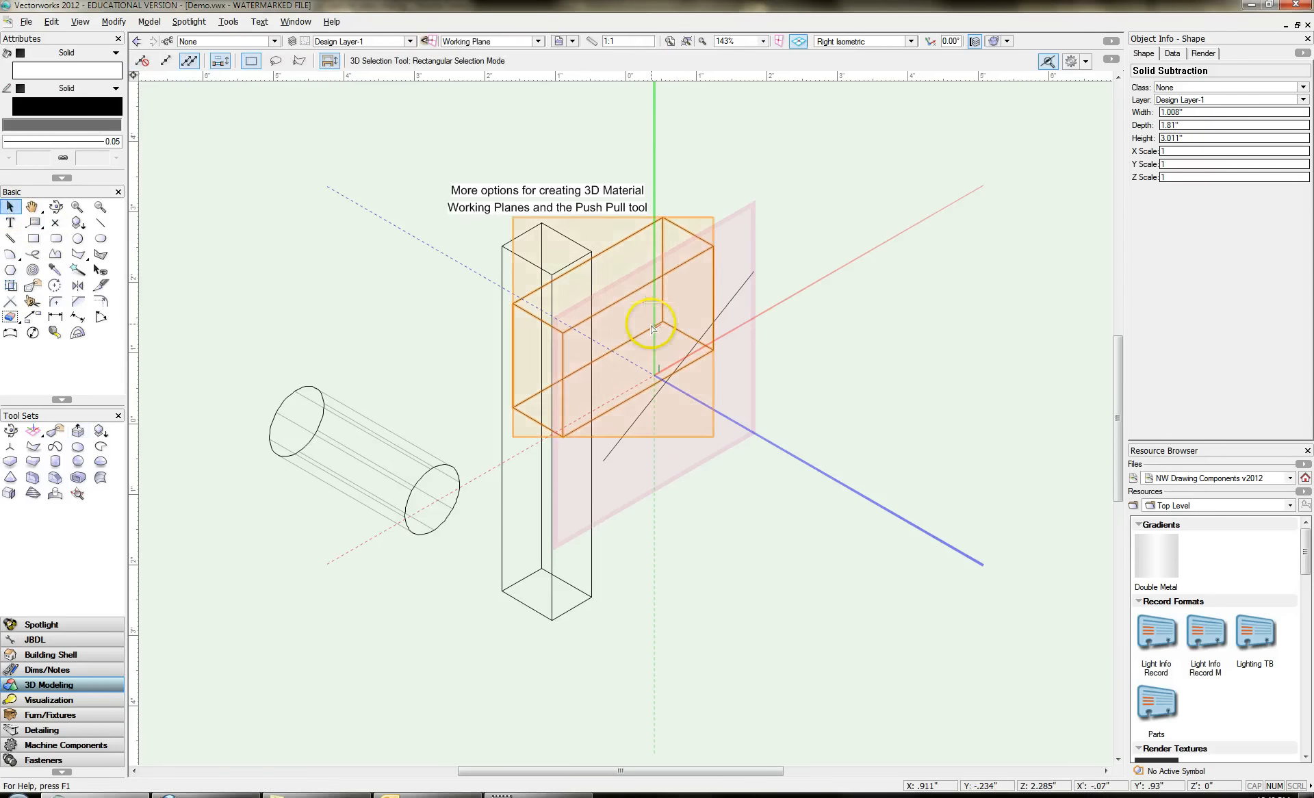
- Pull the block's long right-facing side outward with Push/Pull to about 3.95" block width, and set the active plane to Screen Plane
{"action": "left_click", "coordinate": [77, 436]}
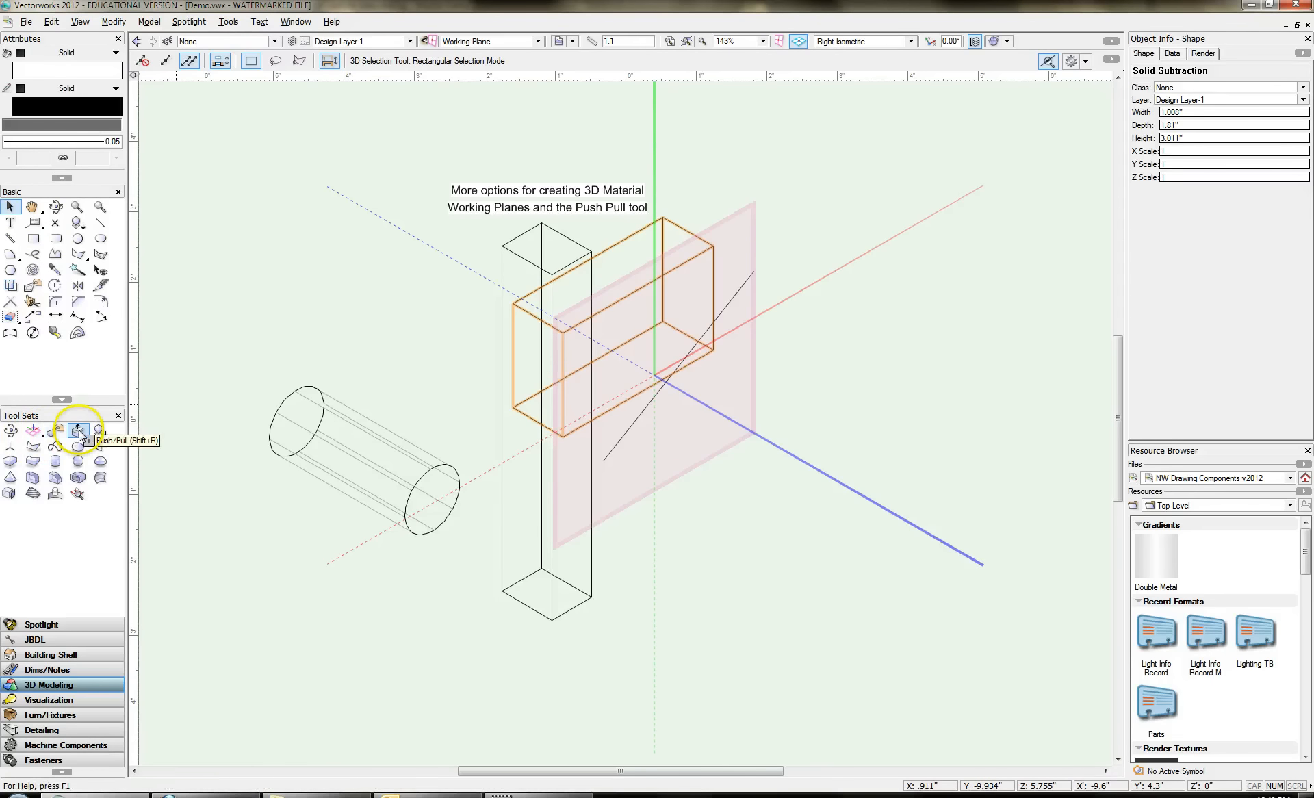
{"action": "left_click_drag", "start_coordinate": [655, 336], "coordinate": [798, 409]}
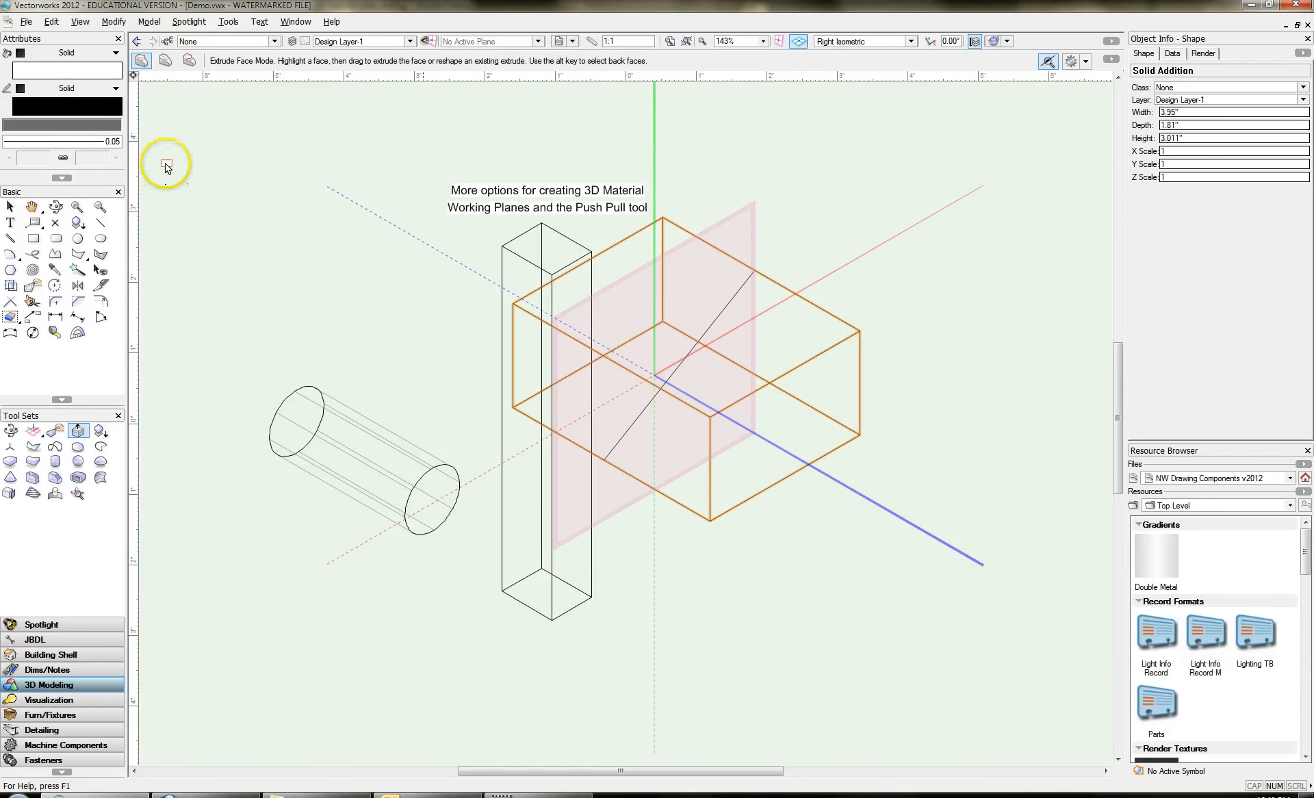
{"action": "left_click", "coordinate": [11, 206]}
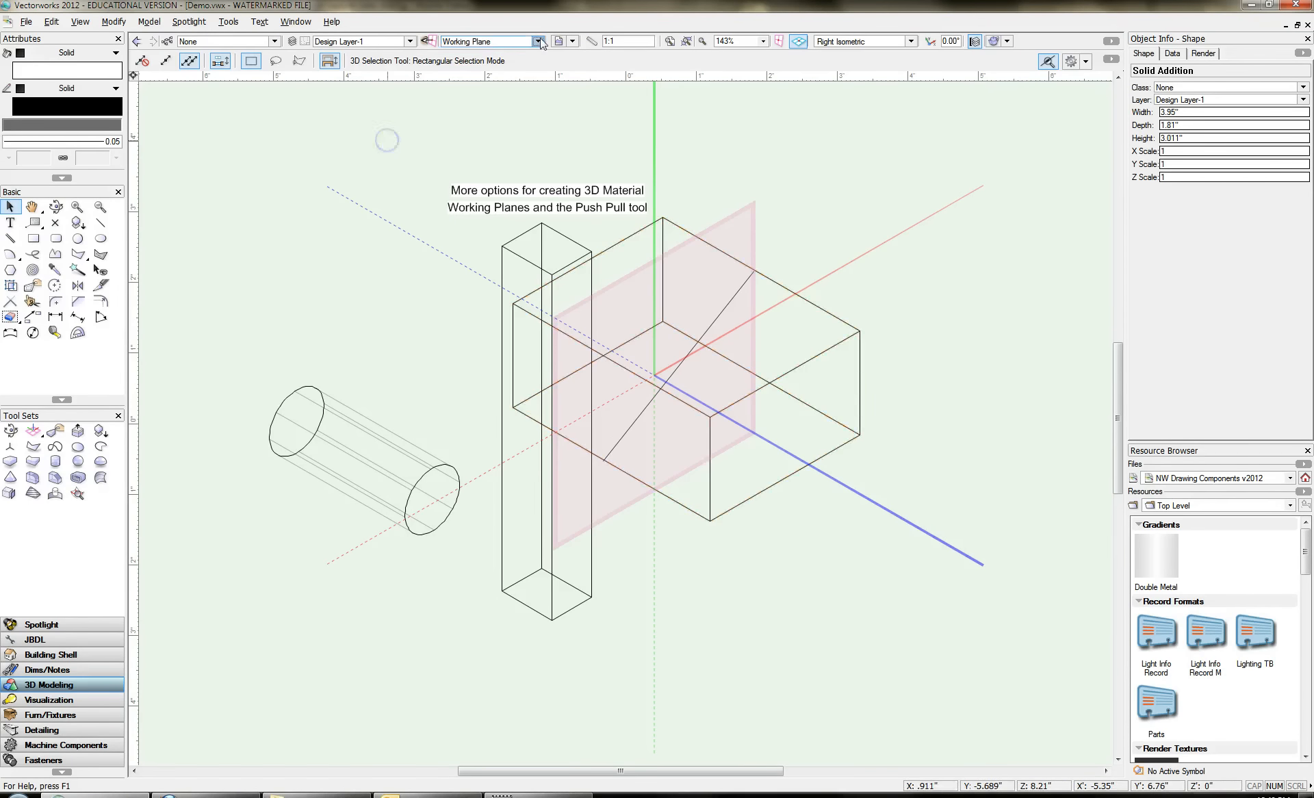
{"action": "left_click", "coordinate": [507, 41]}
{"action": "left_click", "coordinate": [504, 95]}
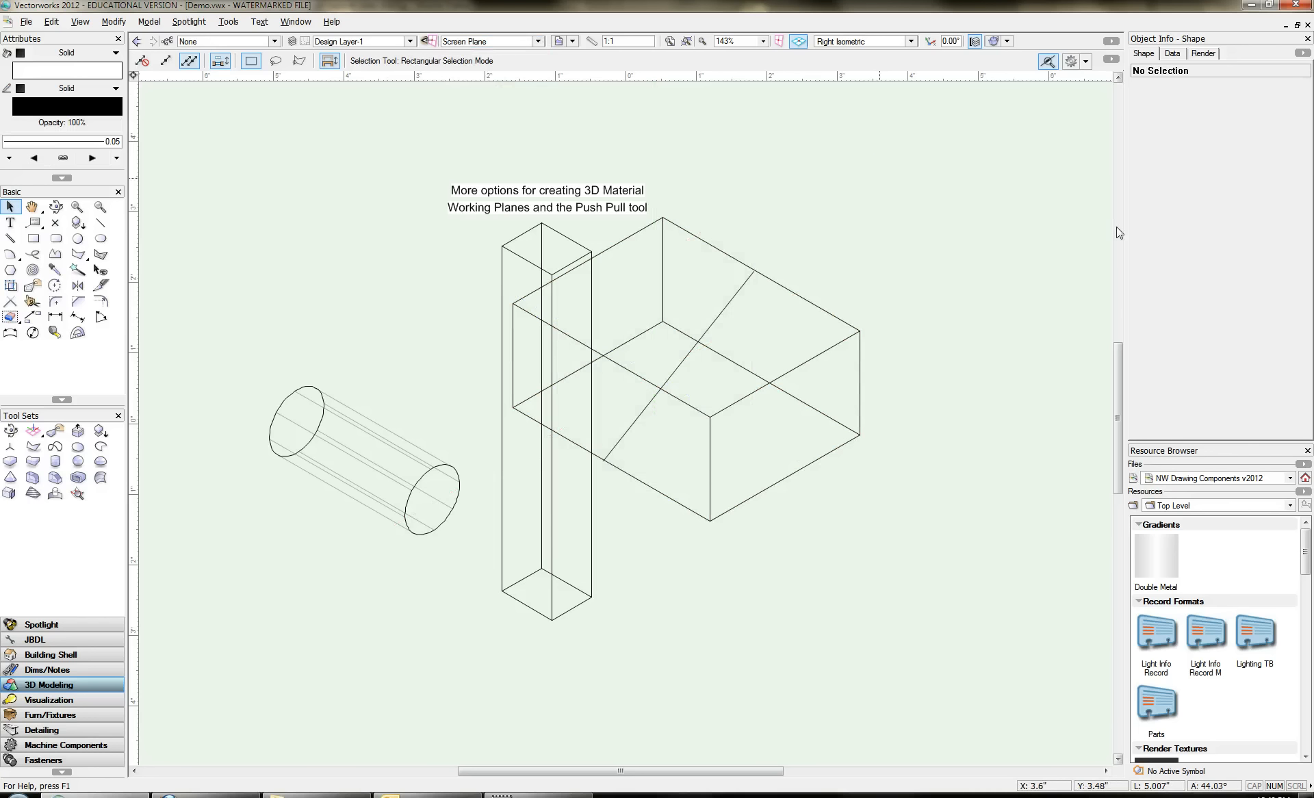